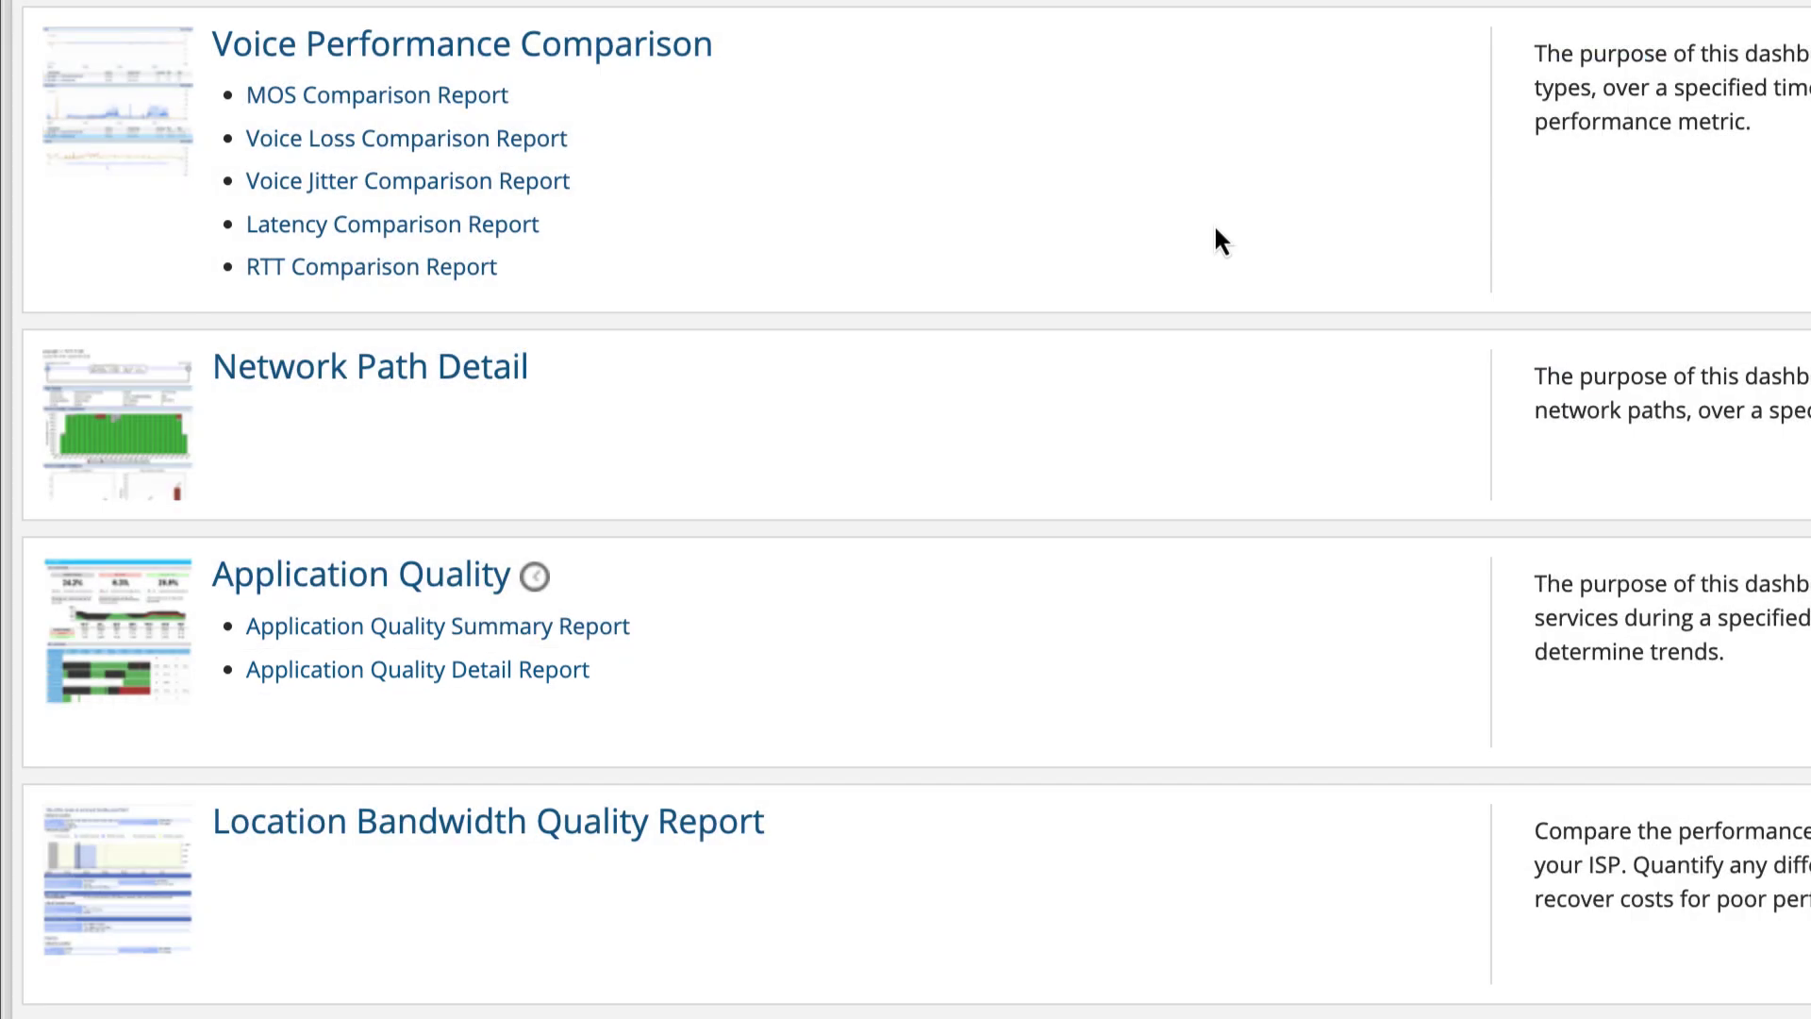
# Open the Application Quality report and select the saved lists Dashboard Tutorial - Temporary and Report Tutorial
pyautogui.click(469, 592)
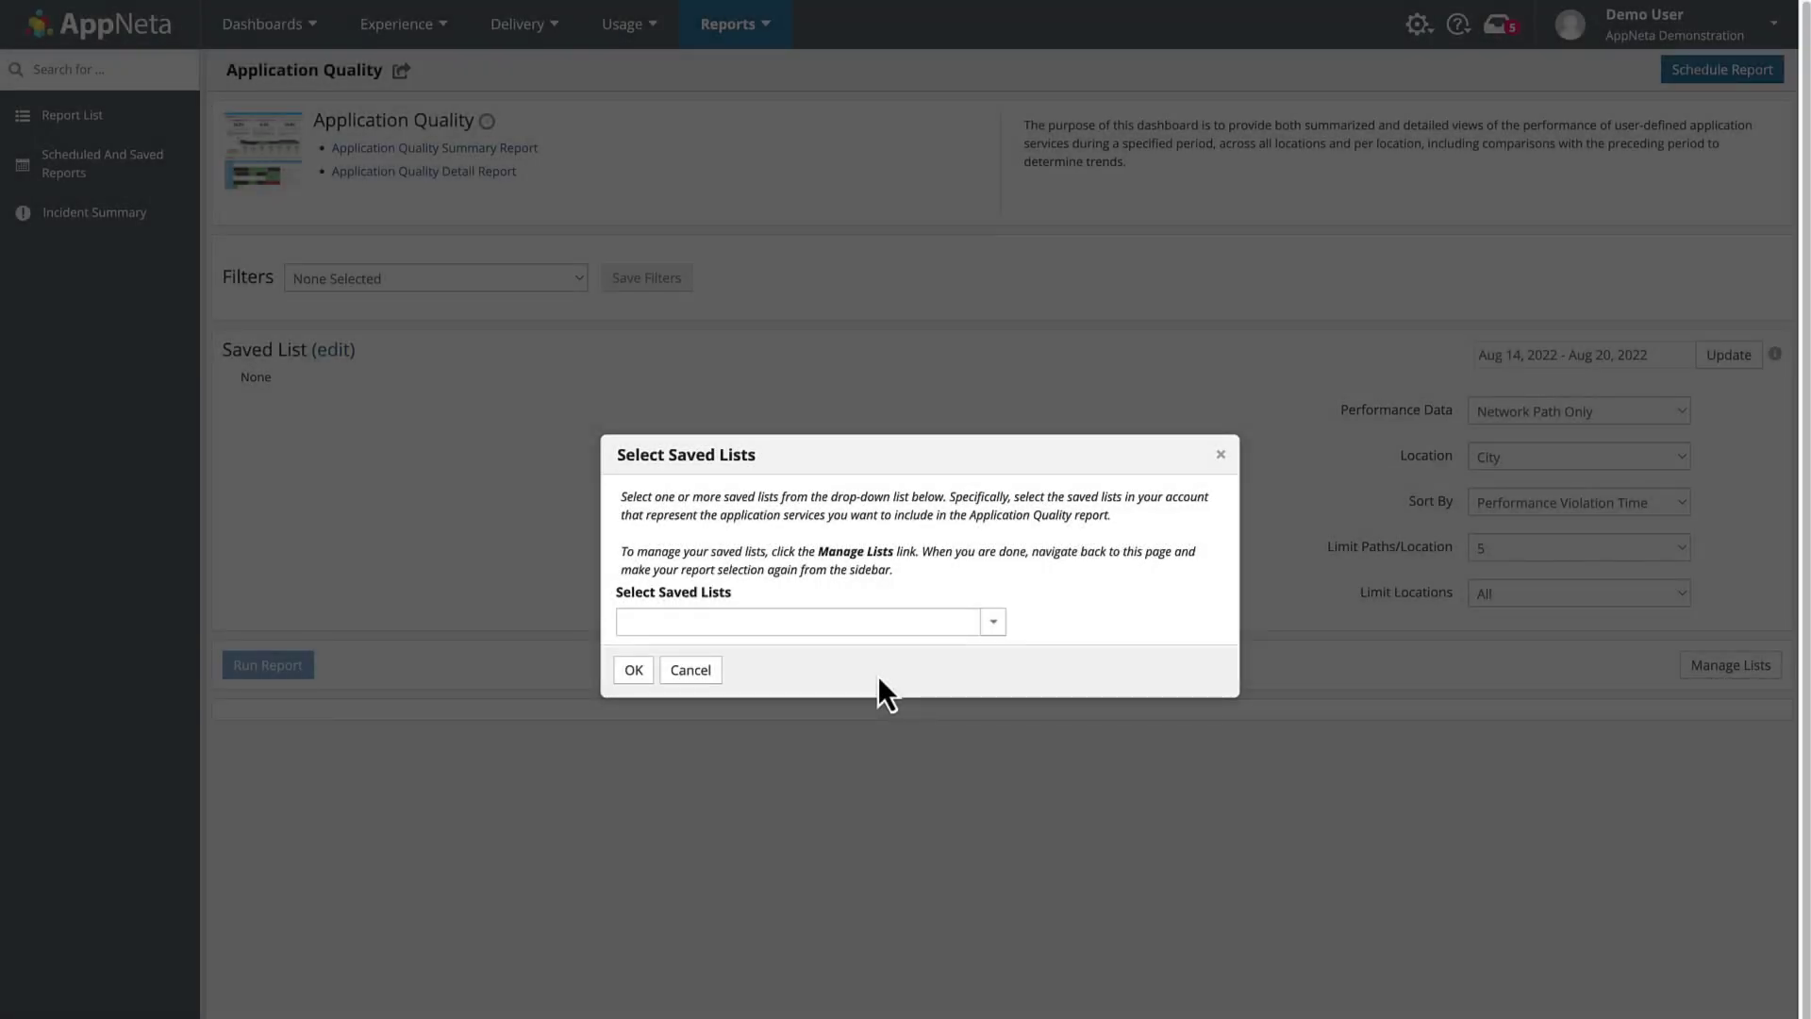
pyautogui.click(852, 620)
pyautogui.write('Tutorial')
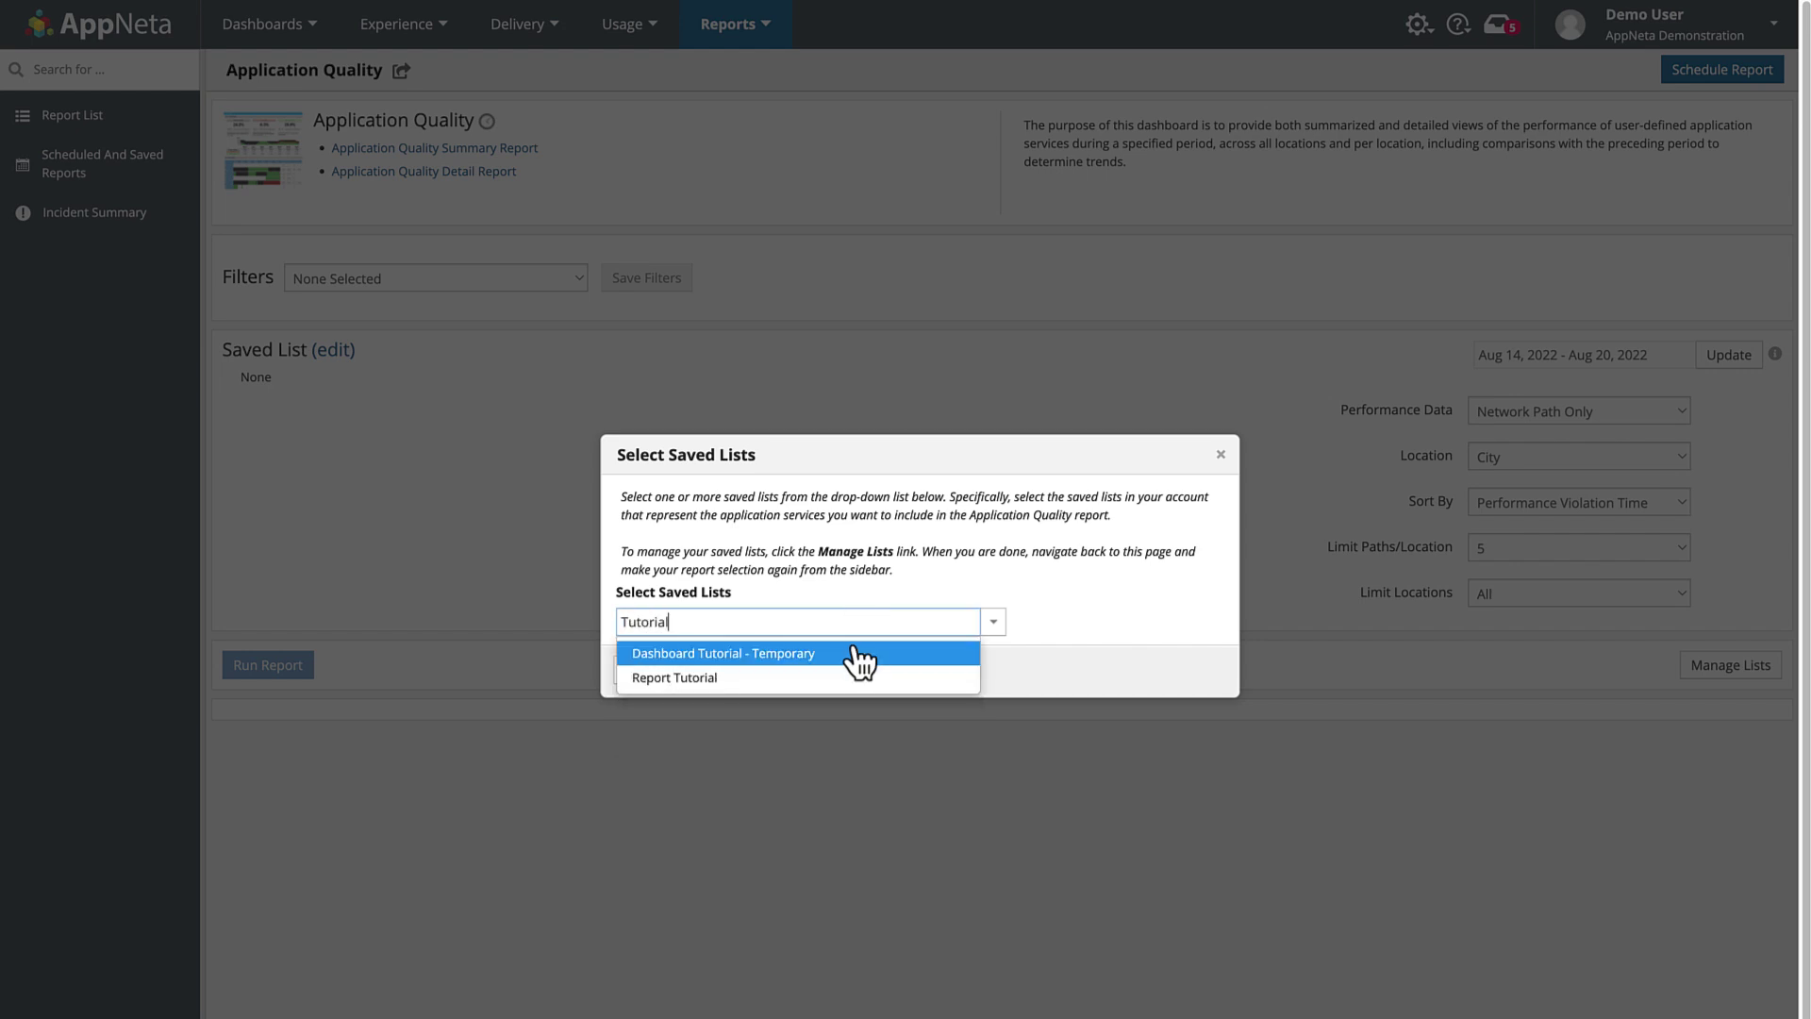
pyautogui.click(847, 652)
pyautogui.click(847, 589)
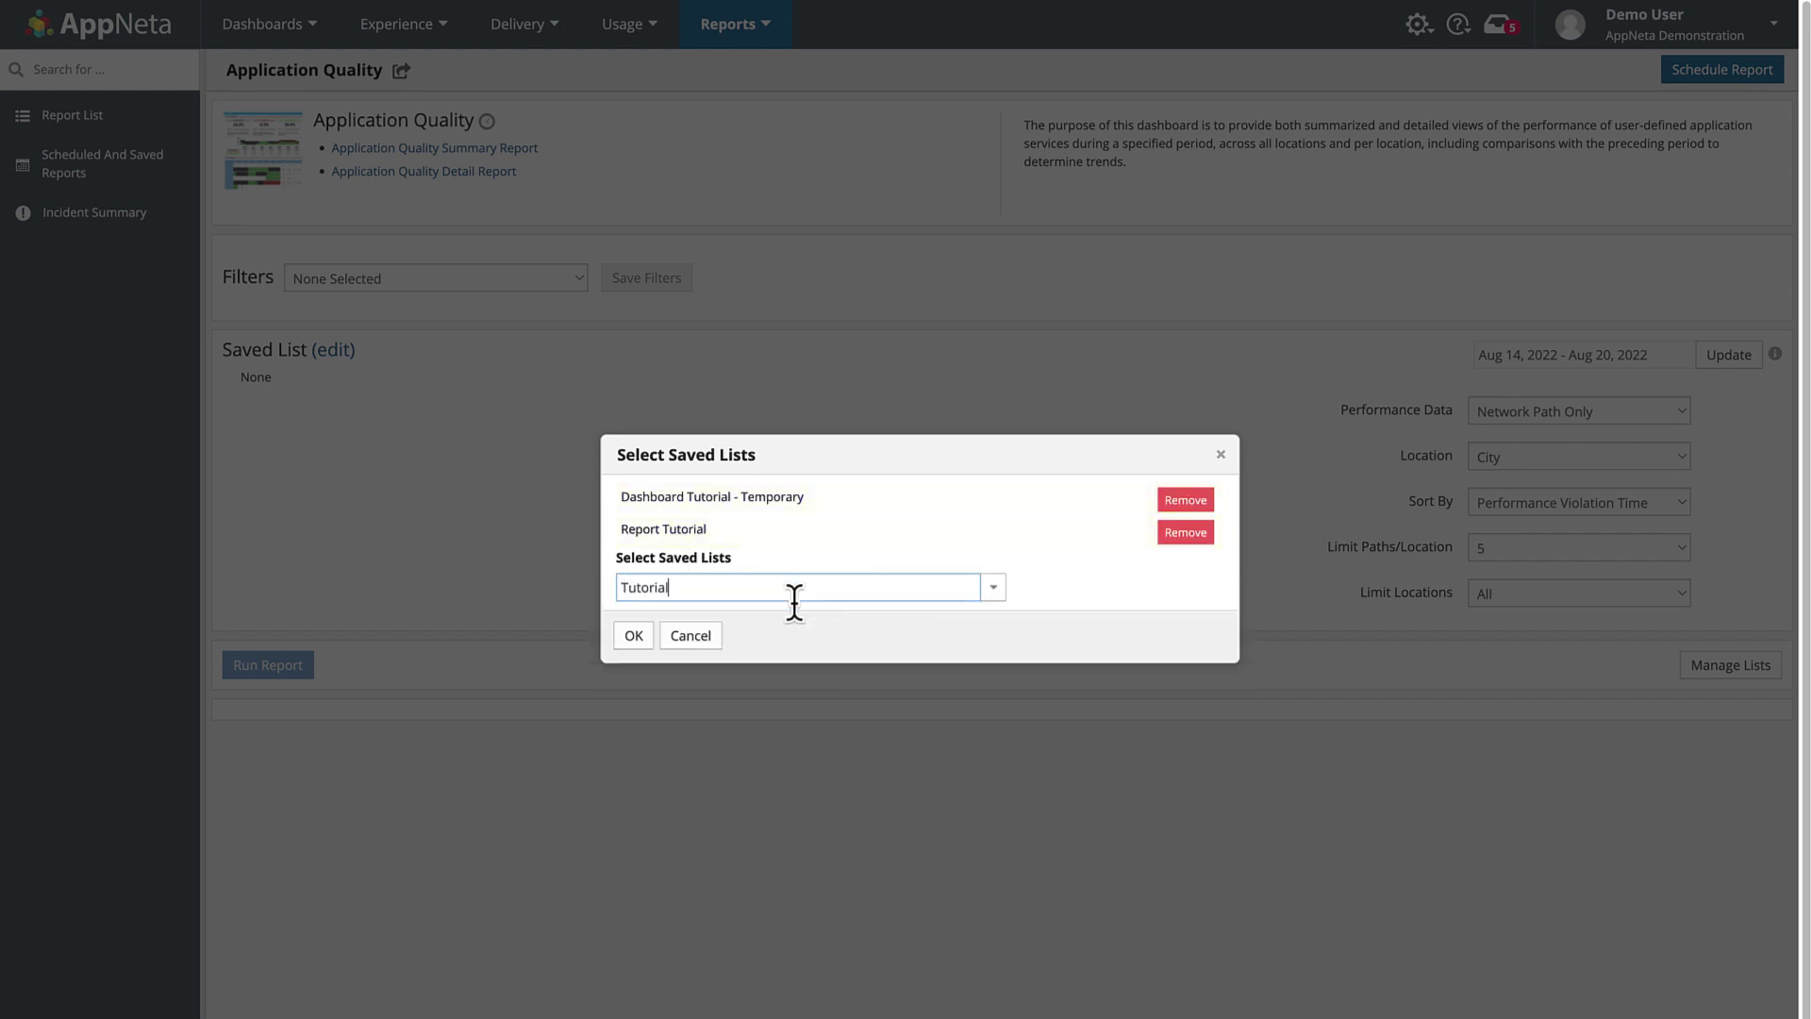
pyautogui.click(633, 636)
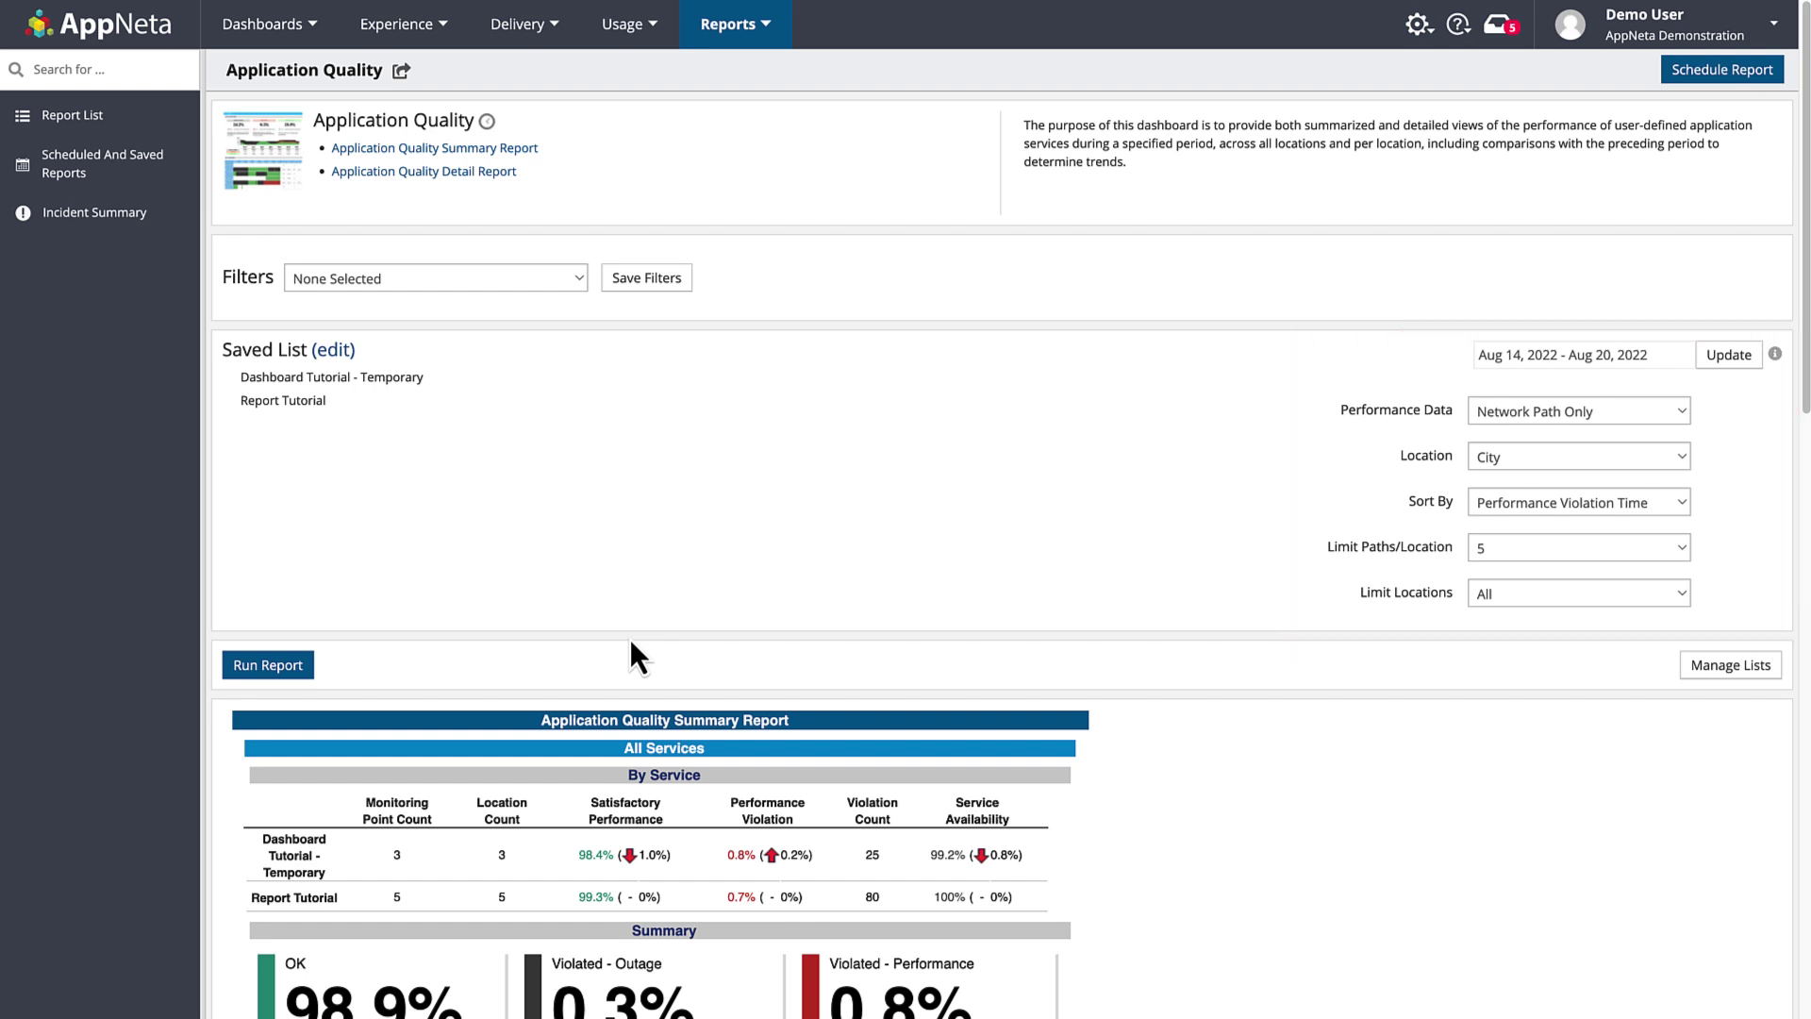
# Try a time range starting 07/14/2022 and a 1-day range for the report, and finally apply the 7-day range
pyautogui.click(1725, 357)
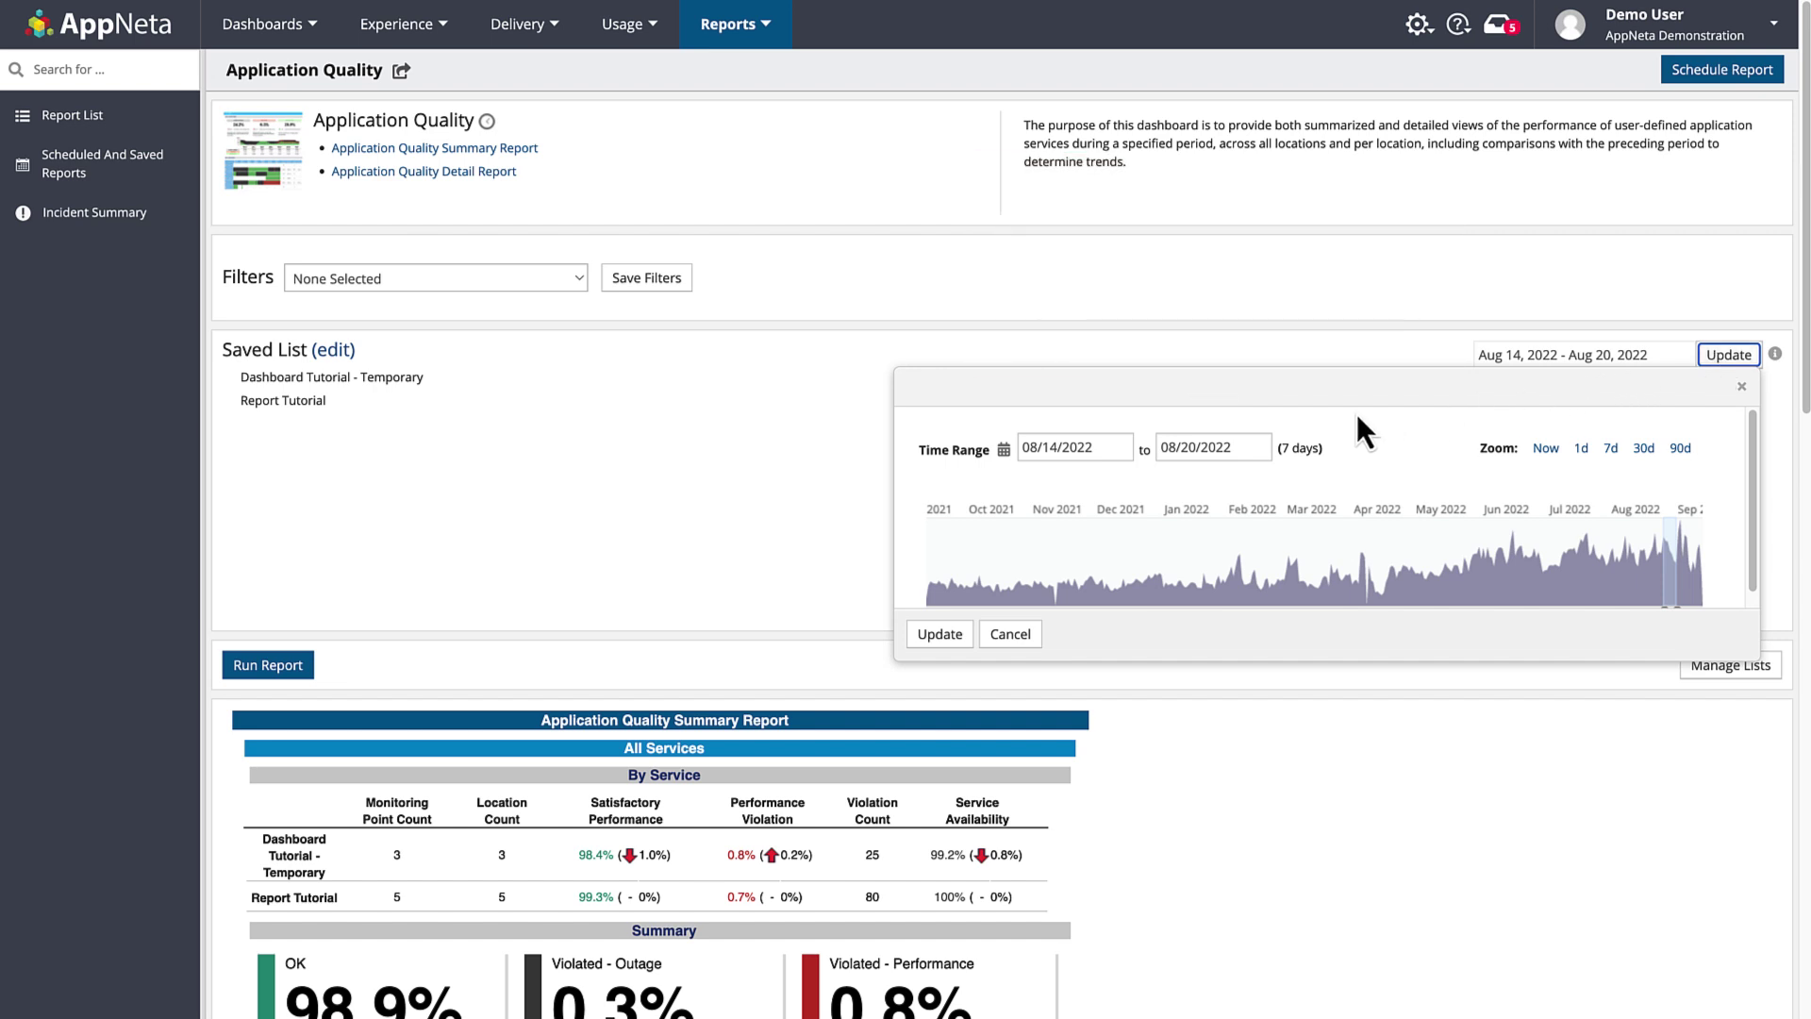
pyautogui.click(1097, 453)
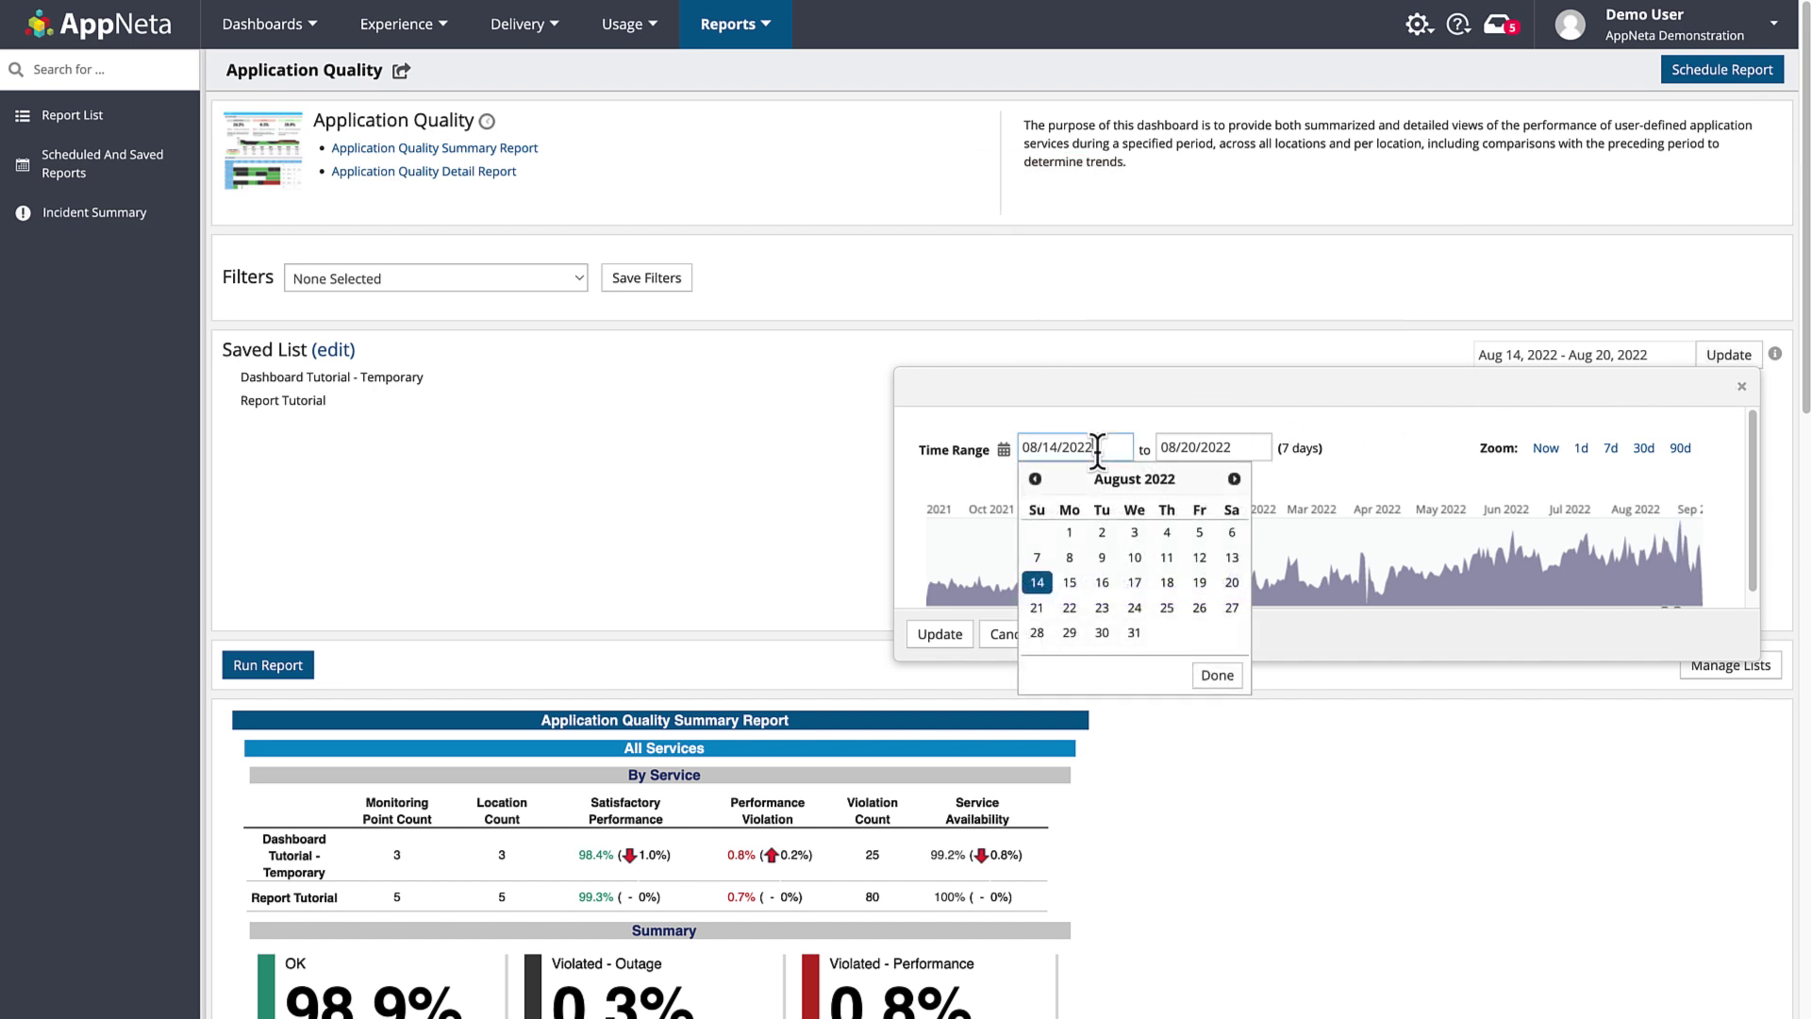
pyautogui.click(1138, 426)
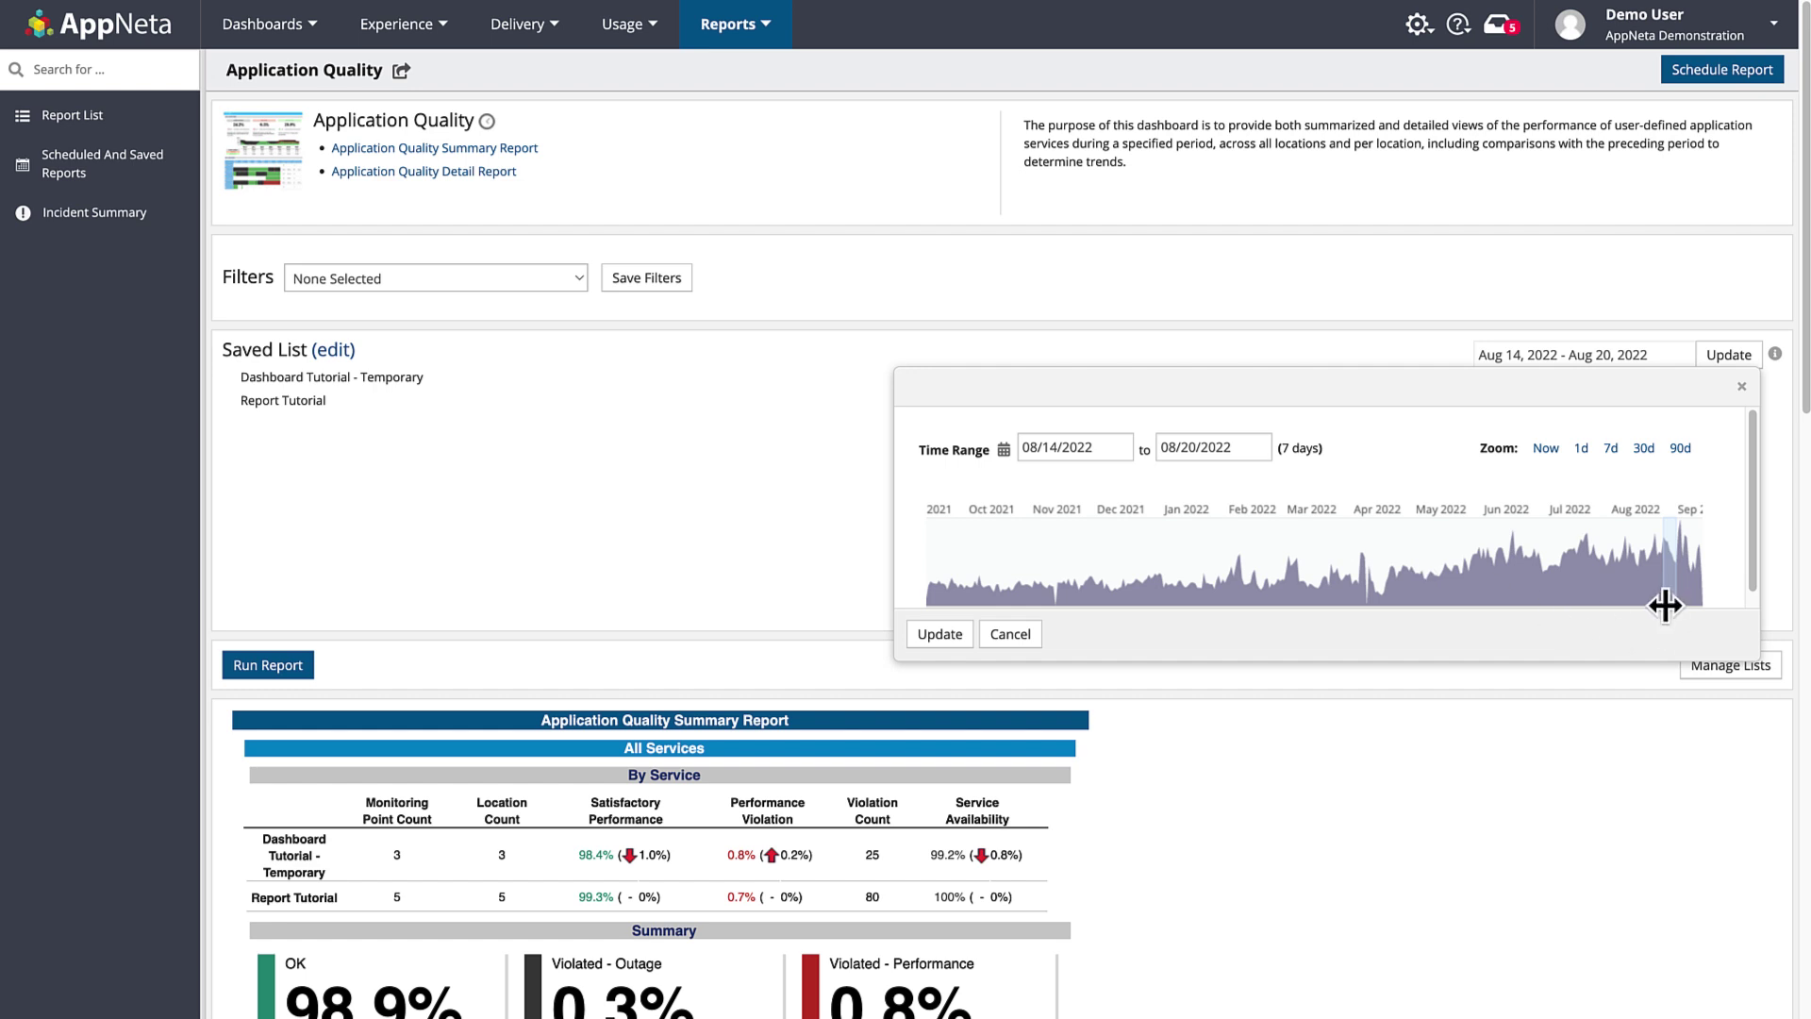
pyautogui.moveTo(1665, 605); pyautogui.dragTo(1598, 607)
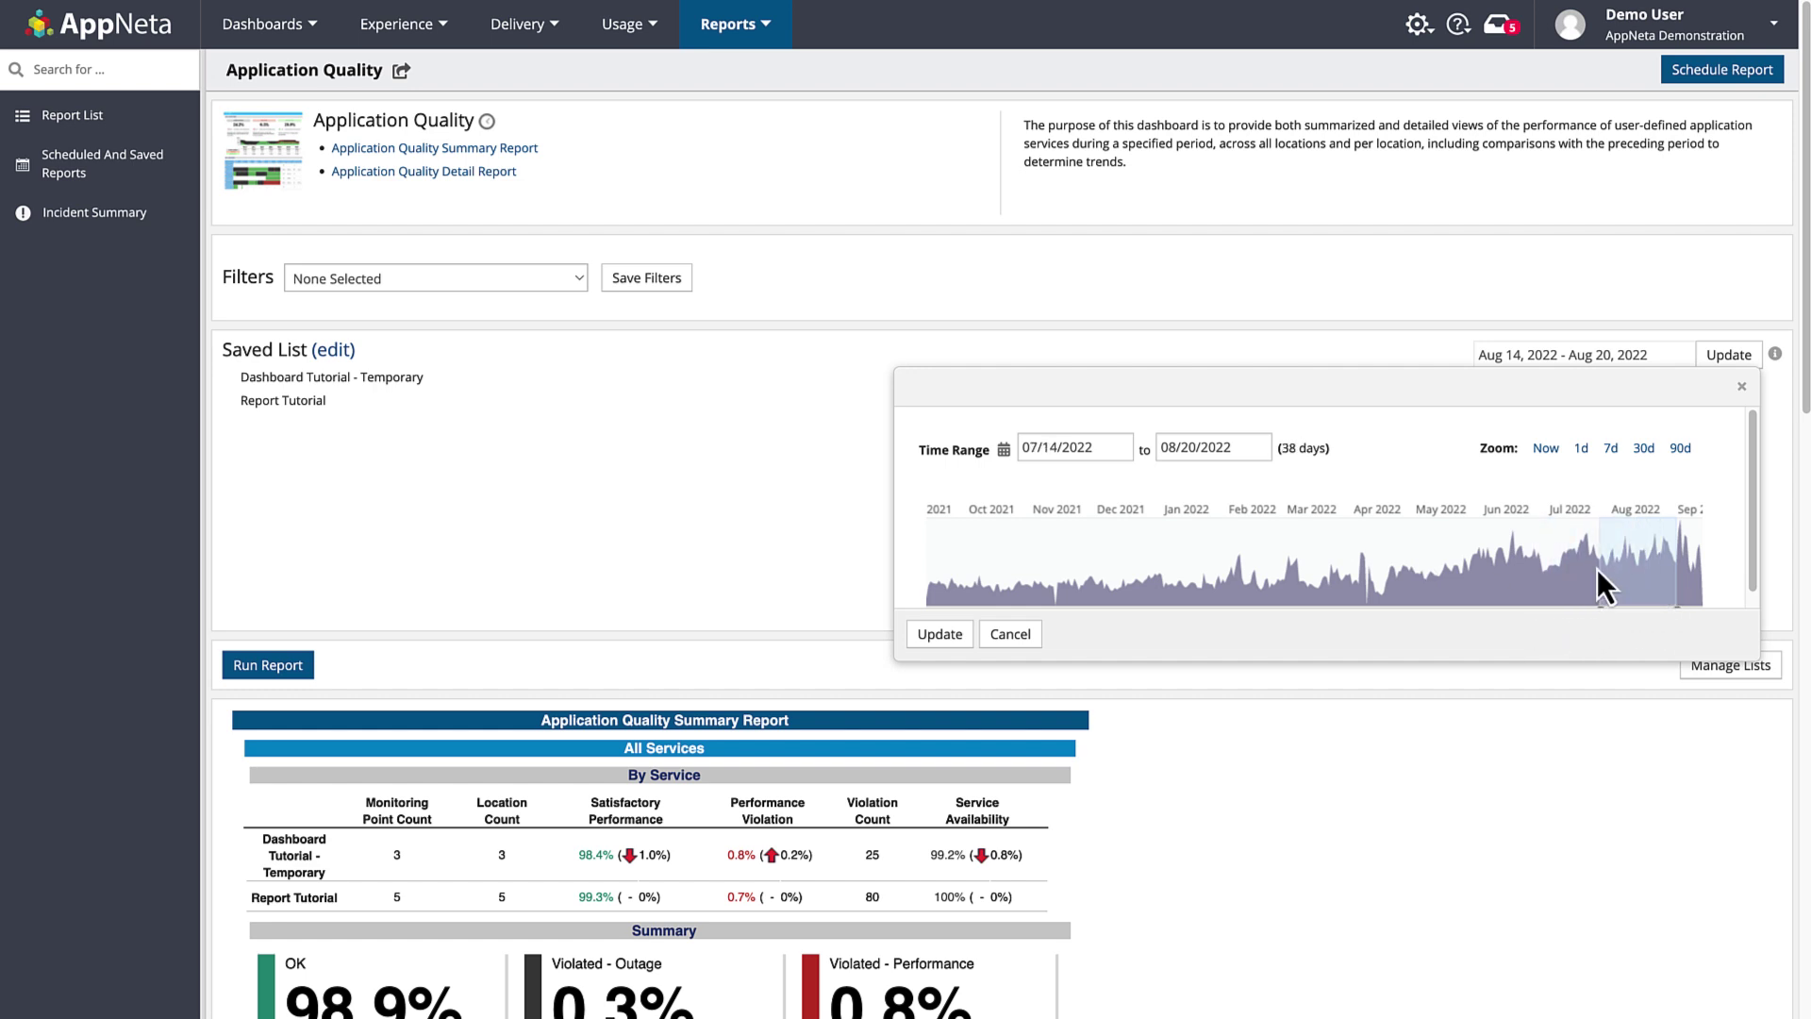
pyautogui.click(1580, 449)
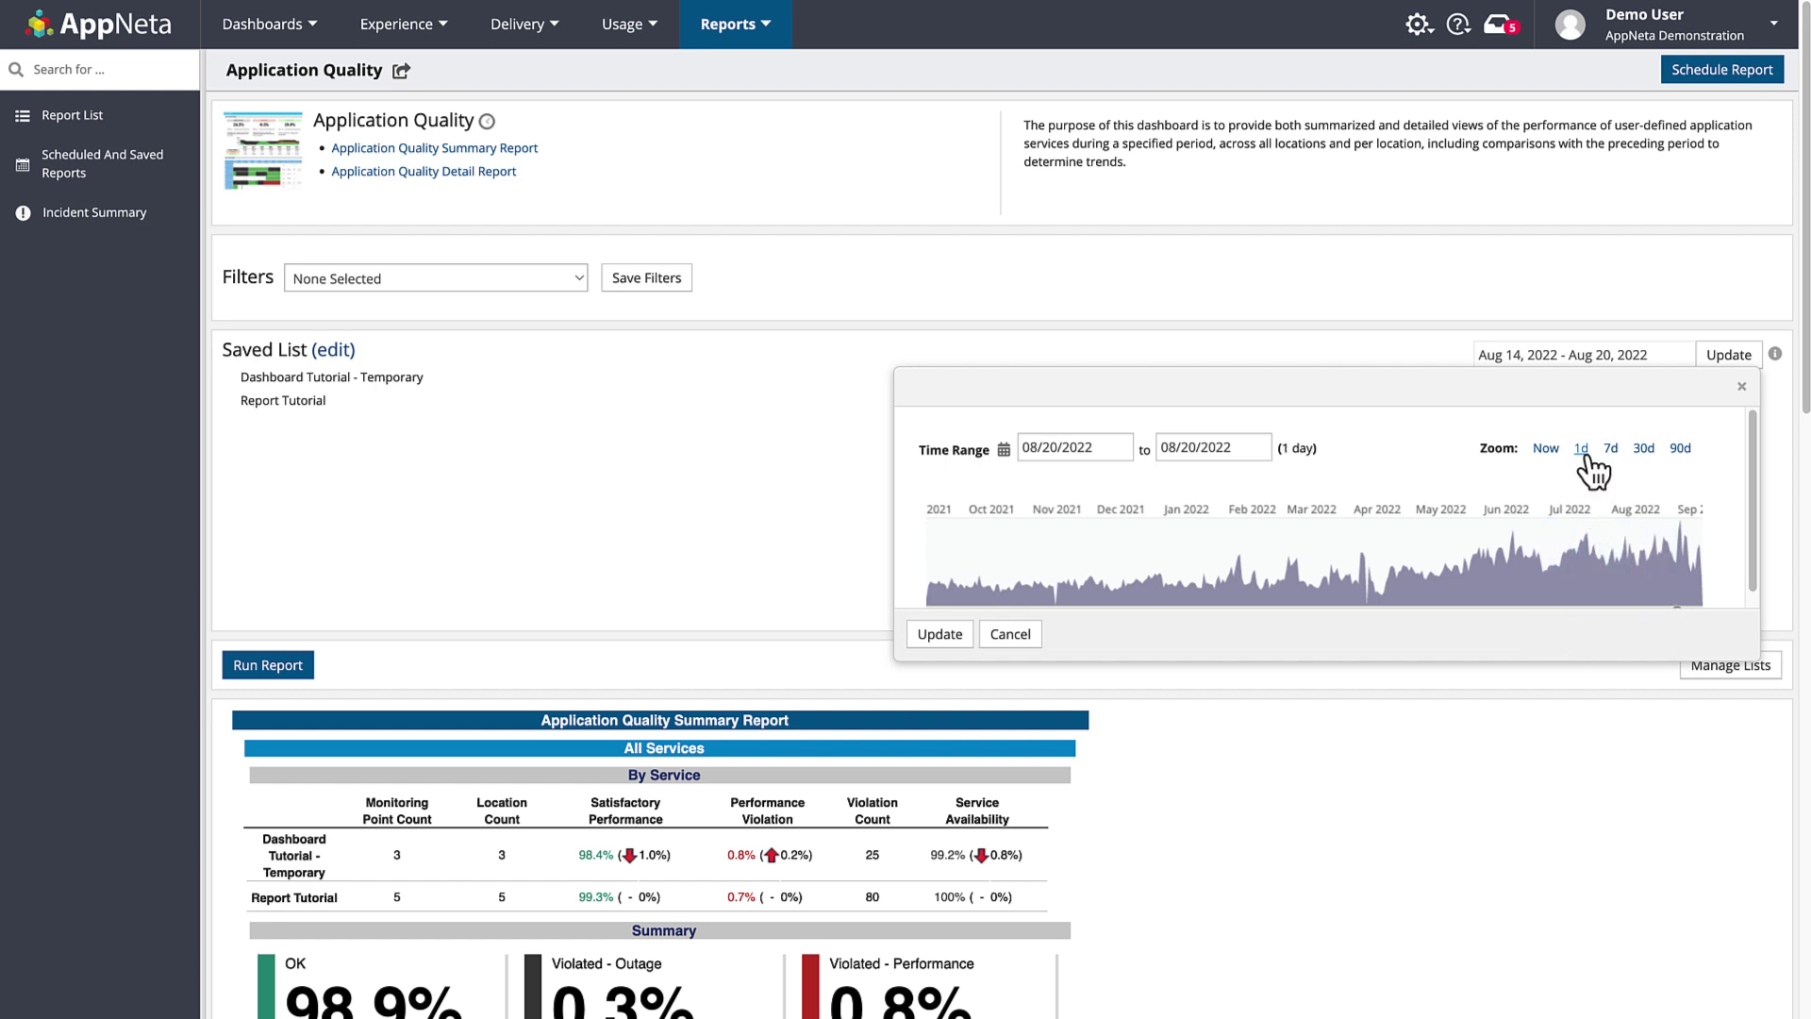
pyautogui.click(1612, 450)
pyautogui.click(967, 635)
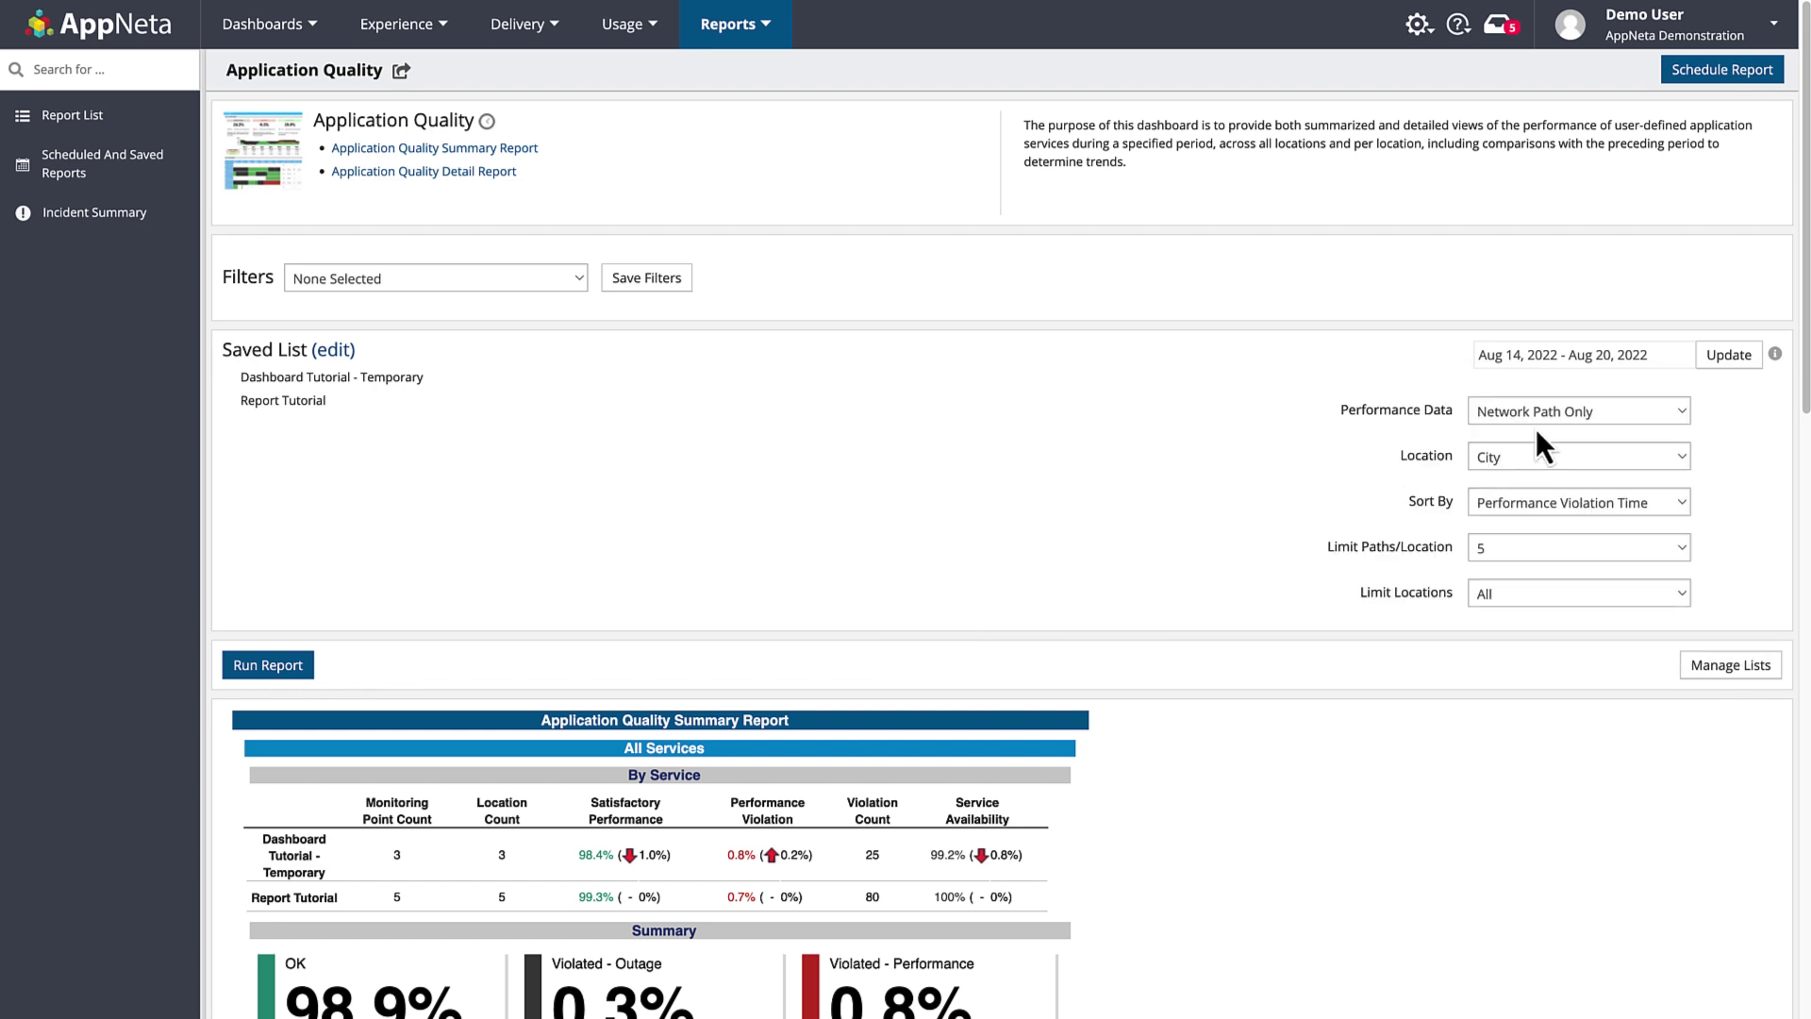
# Set the report's performance data to Network and Web Path and its location grouping to State/Province
pyautogui.click(1604, 408)
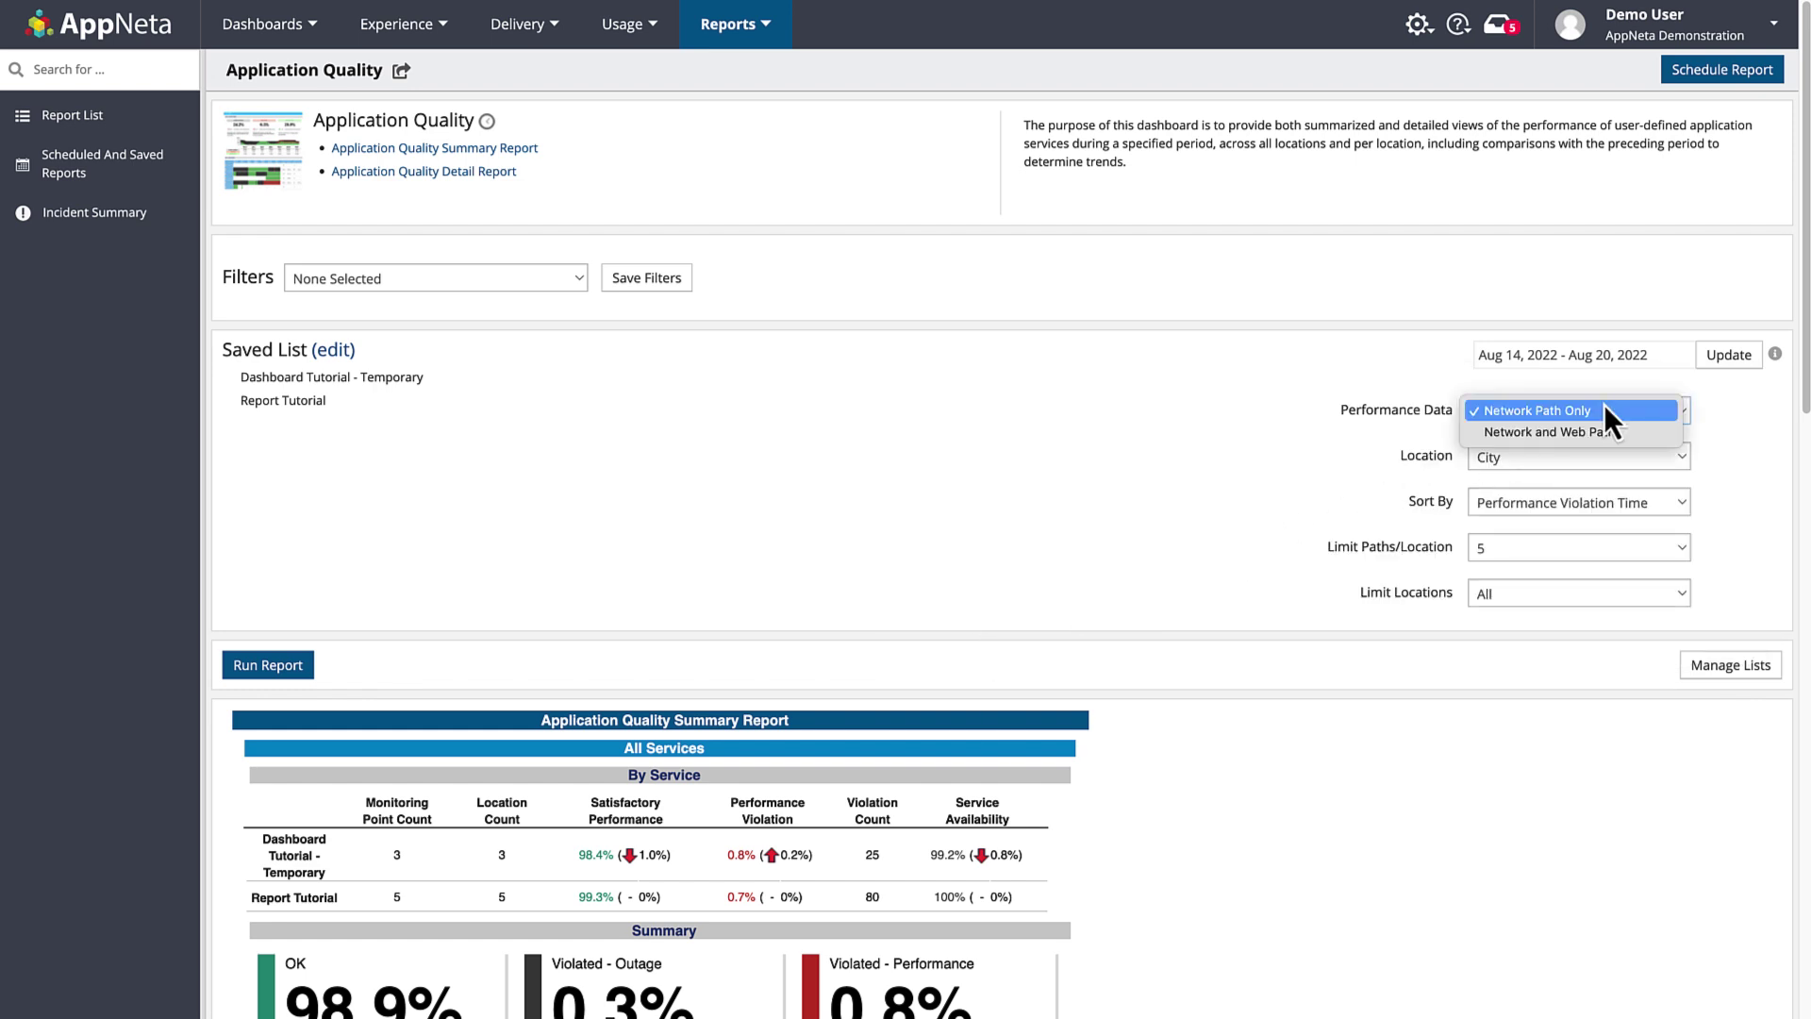
pyautogui.click(1644, 431)
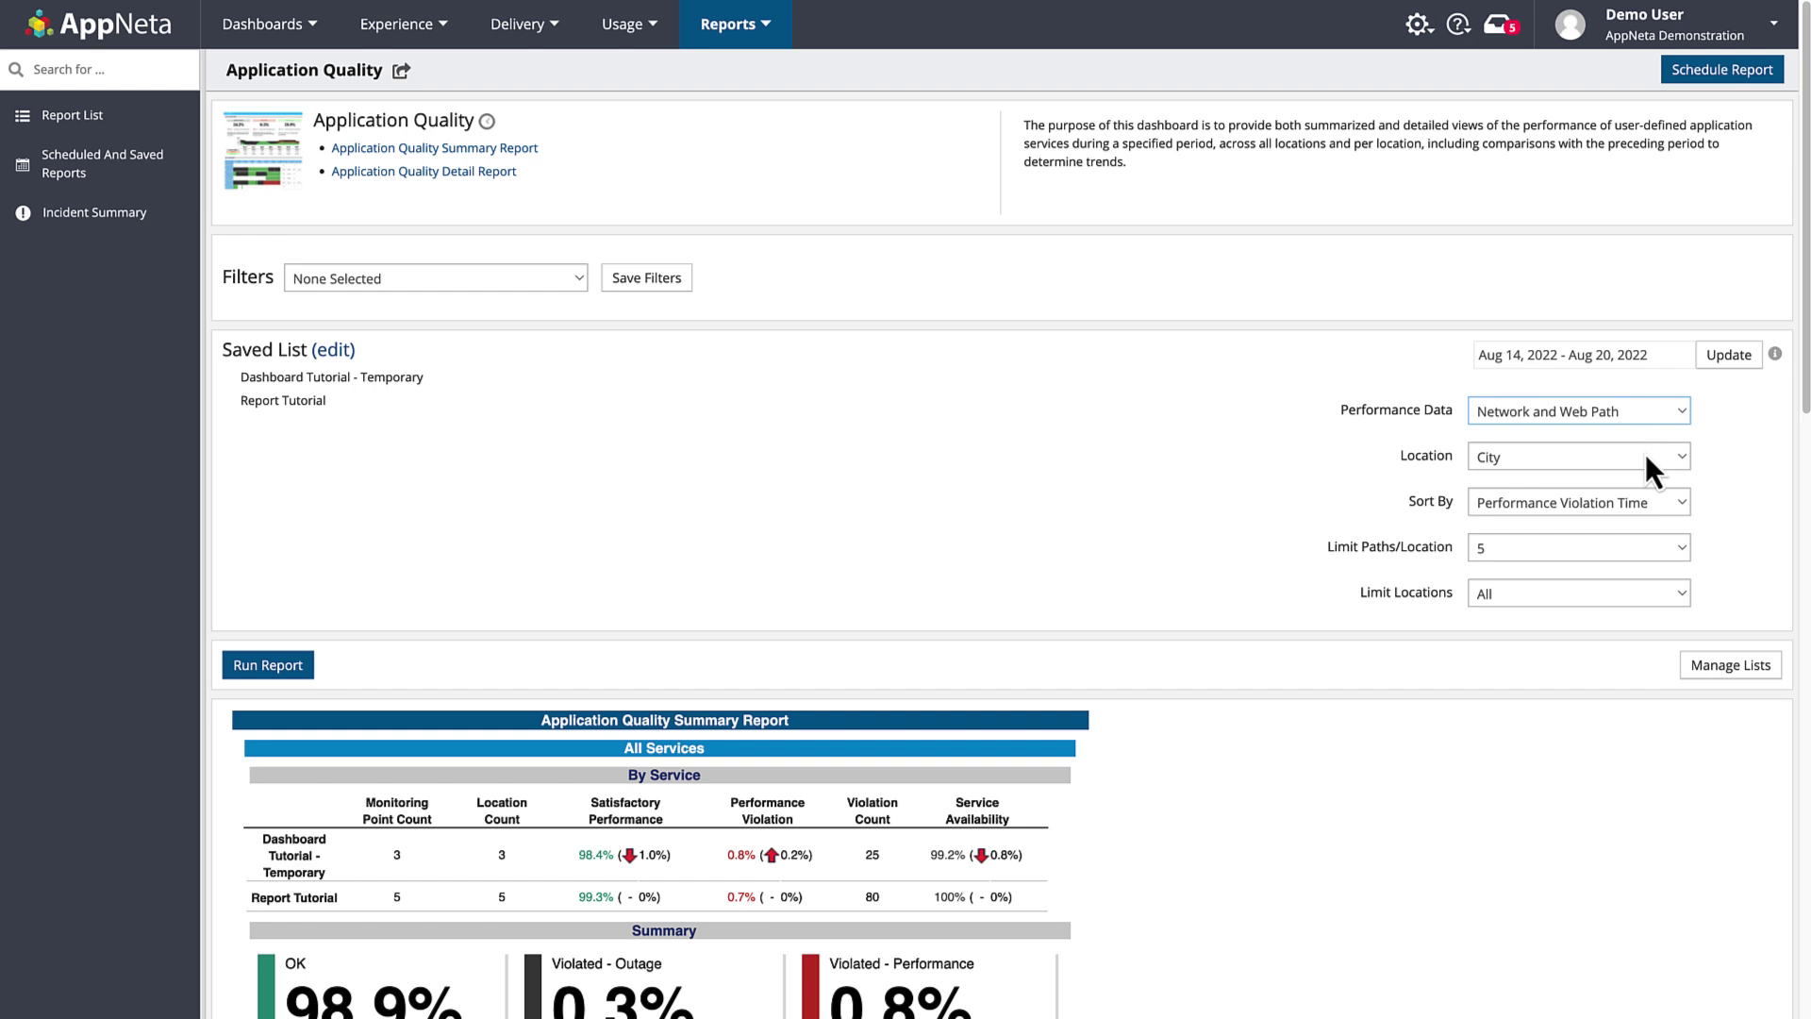
pyautogui.click(1644, 455)
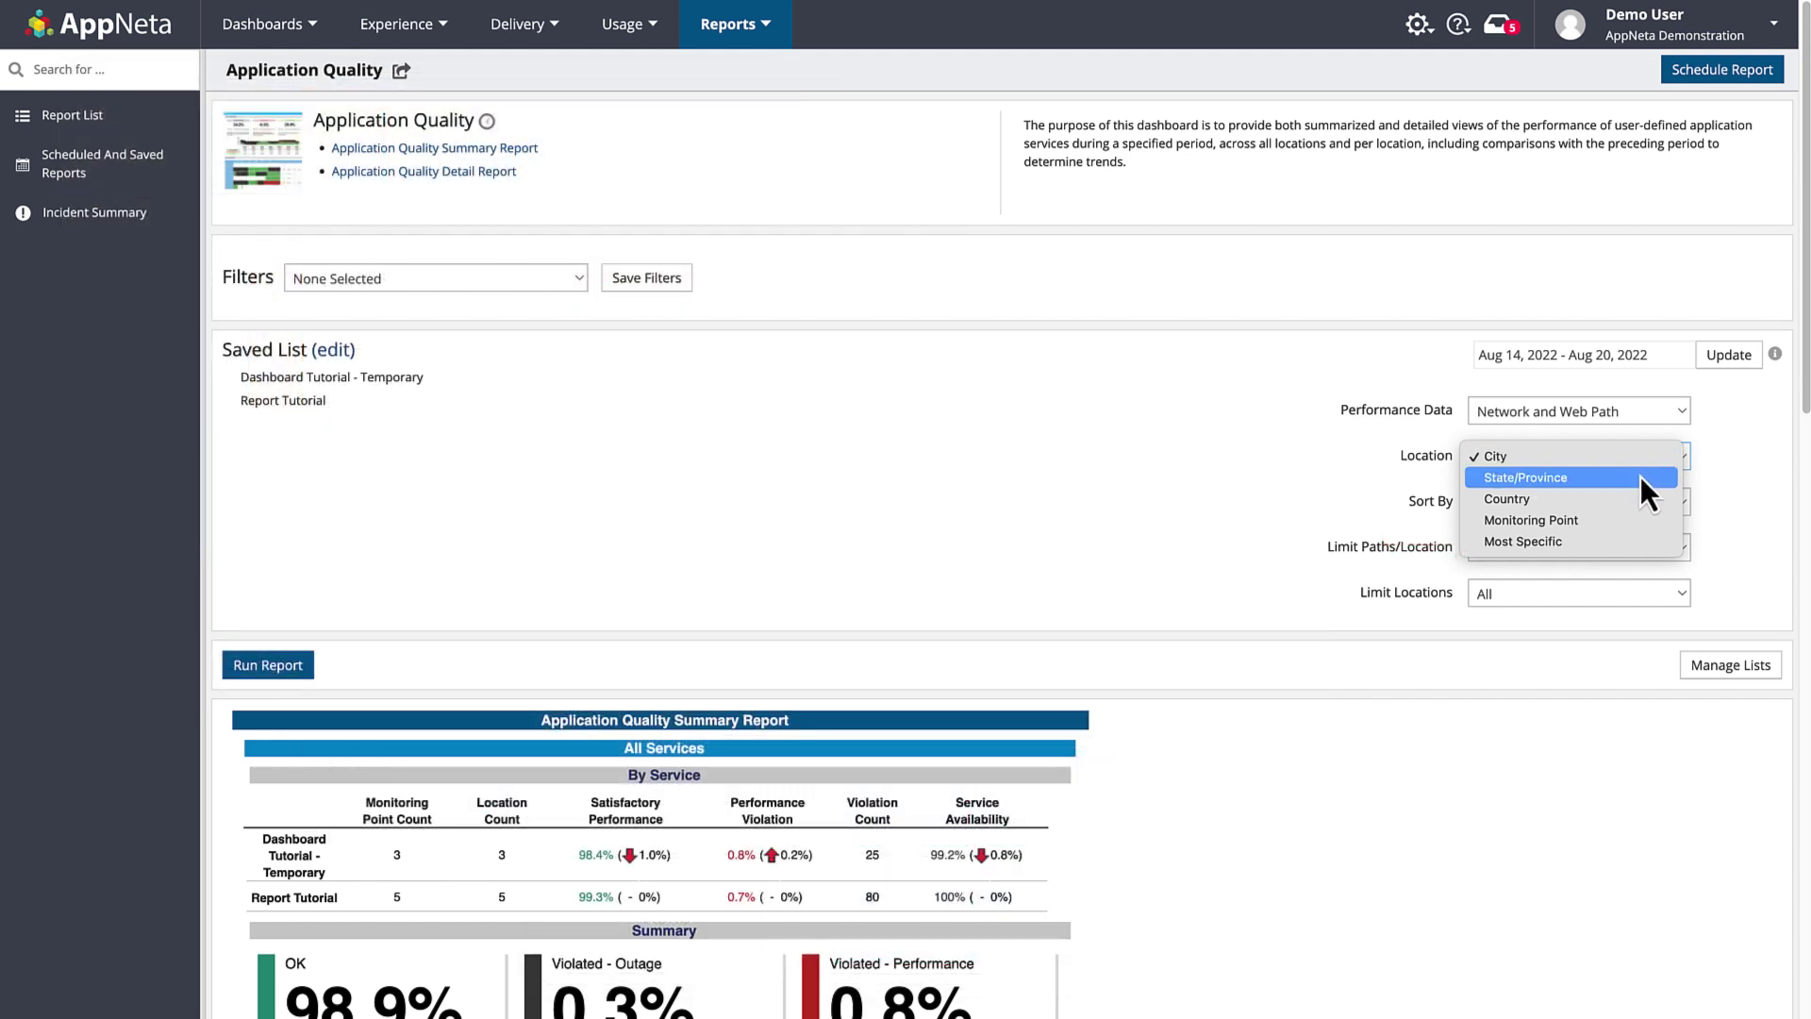
pyautogui.click(1639, 477)
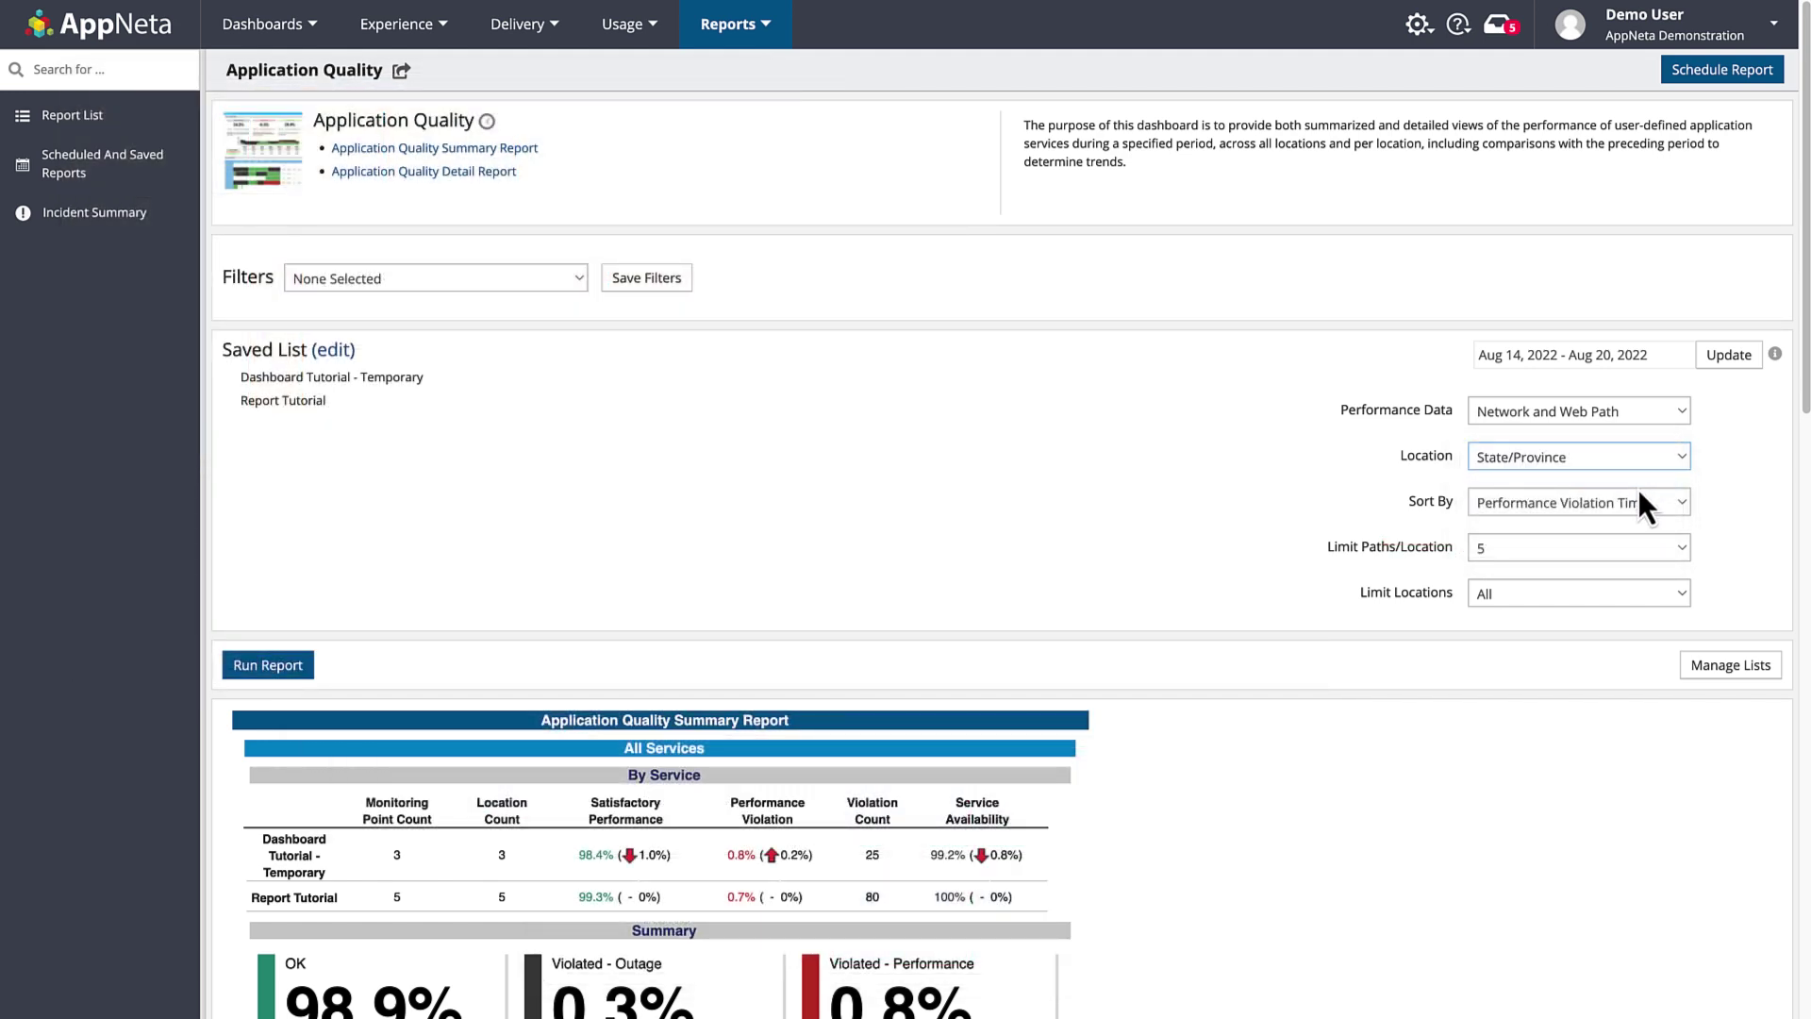
# Check the sort and location limit options, and try a limit of 0 paths per location before restoring 5
pyautogui.click(1639, 500)
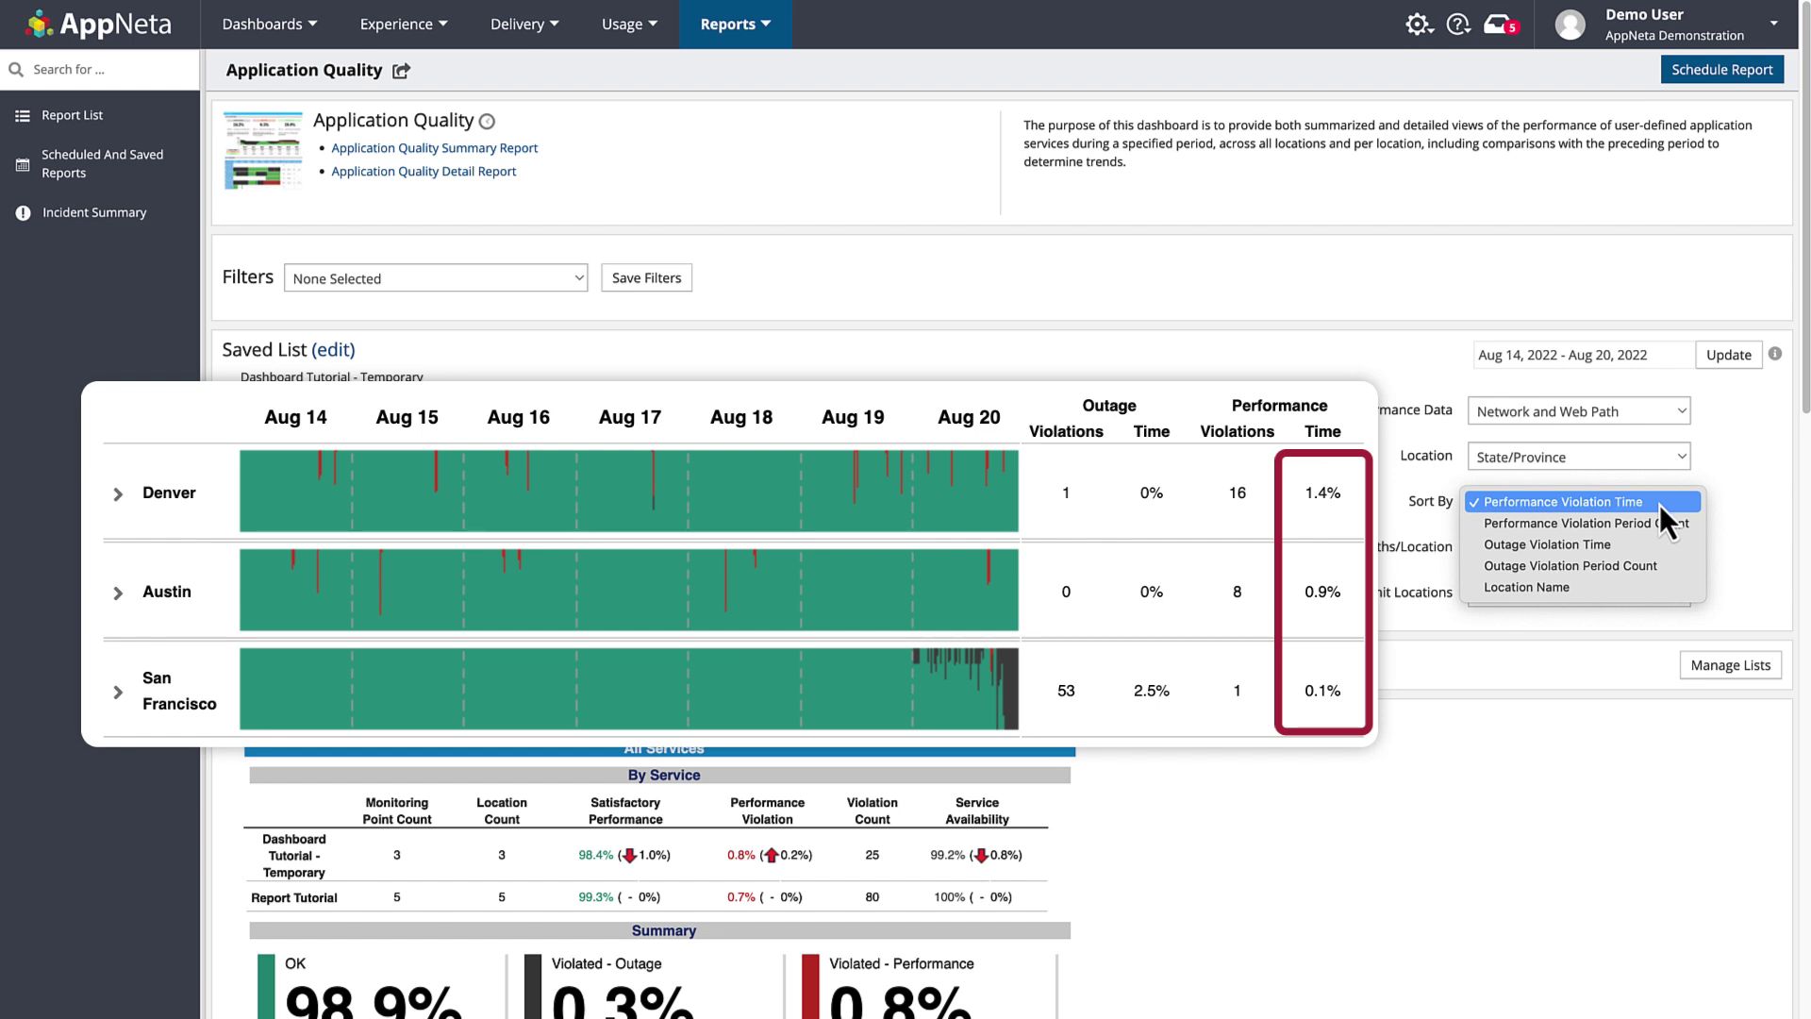
pyautogui.press('Escape')
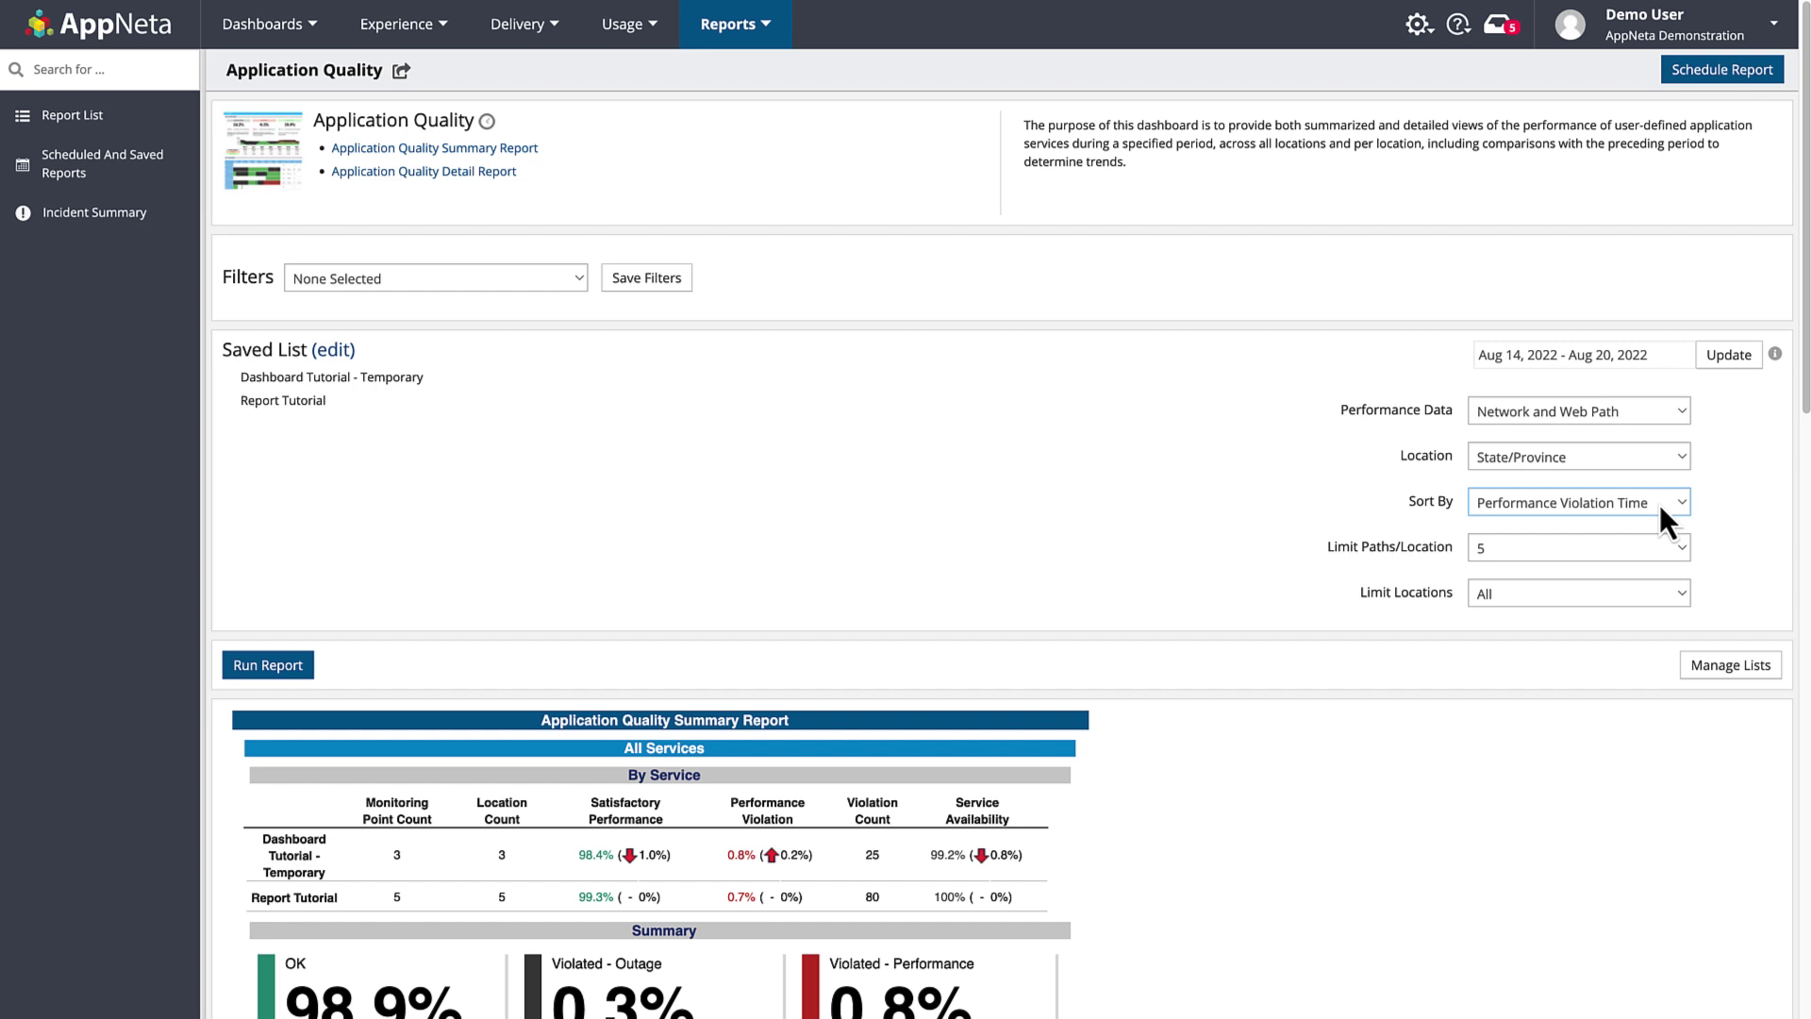
pyautogui.click(1635, 548)
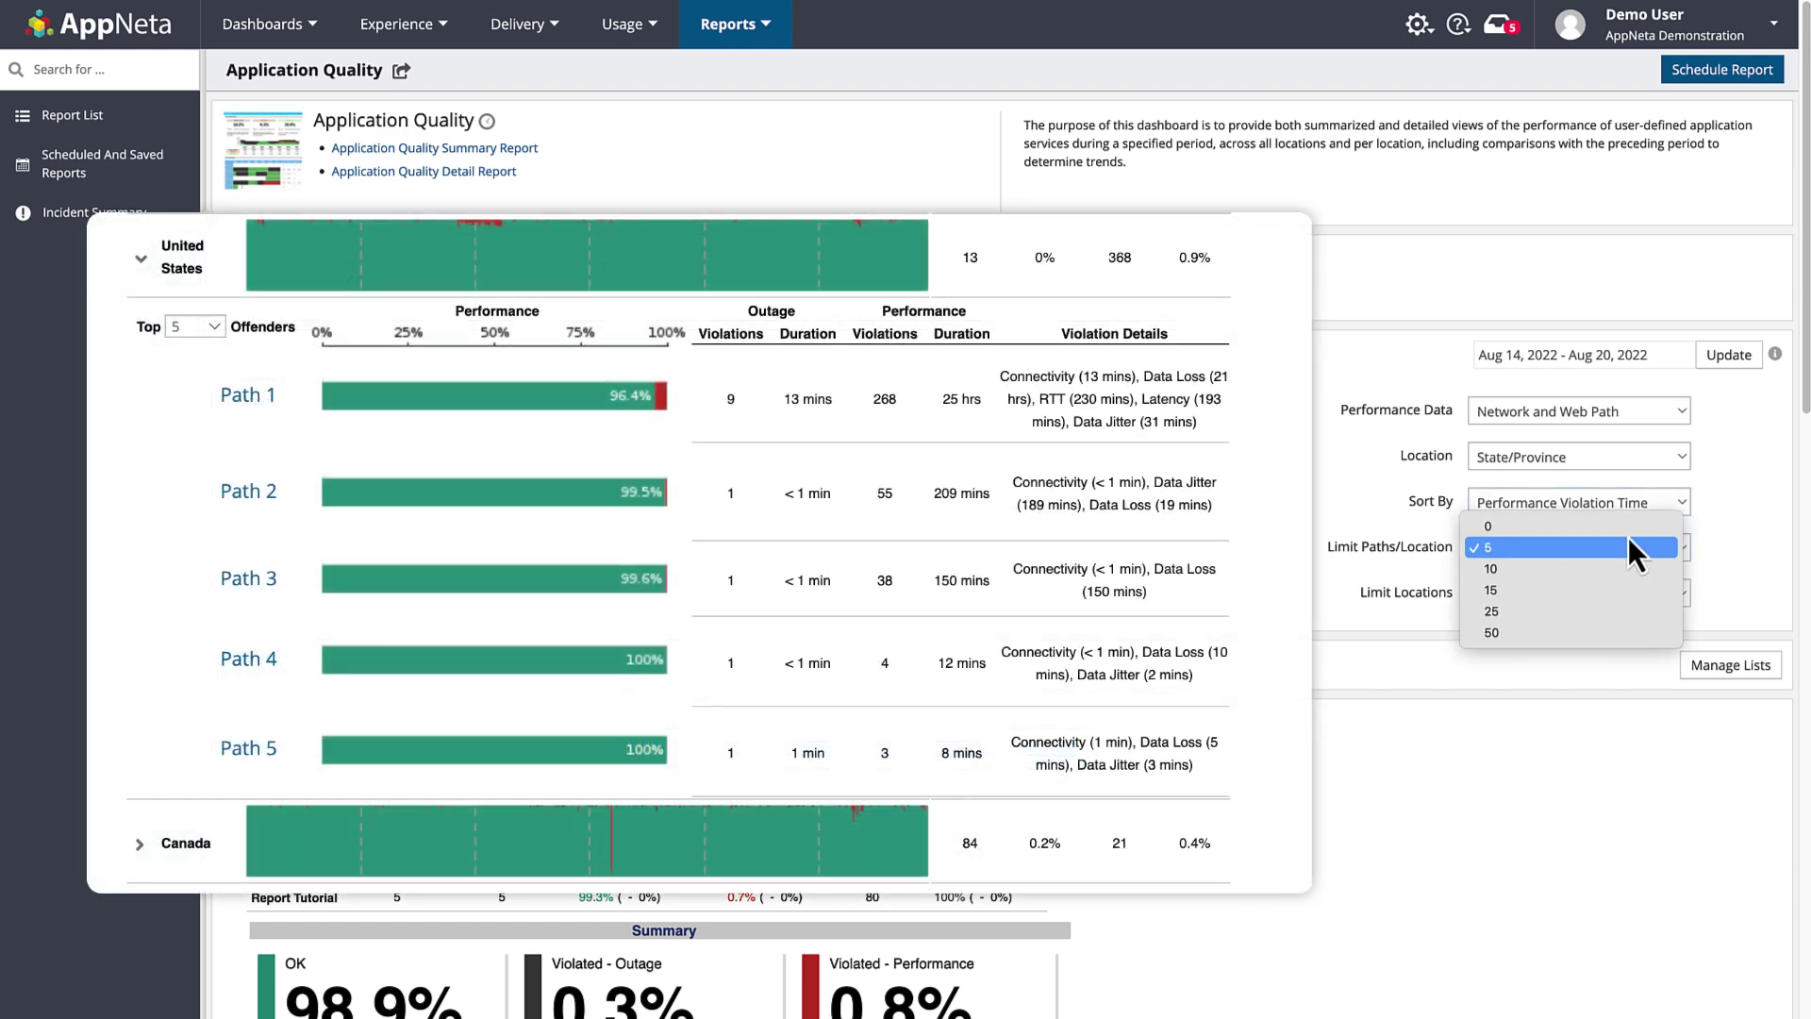
pyautogui.click(1627, 528)
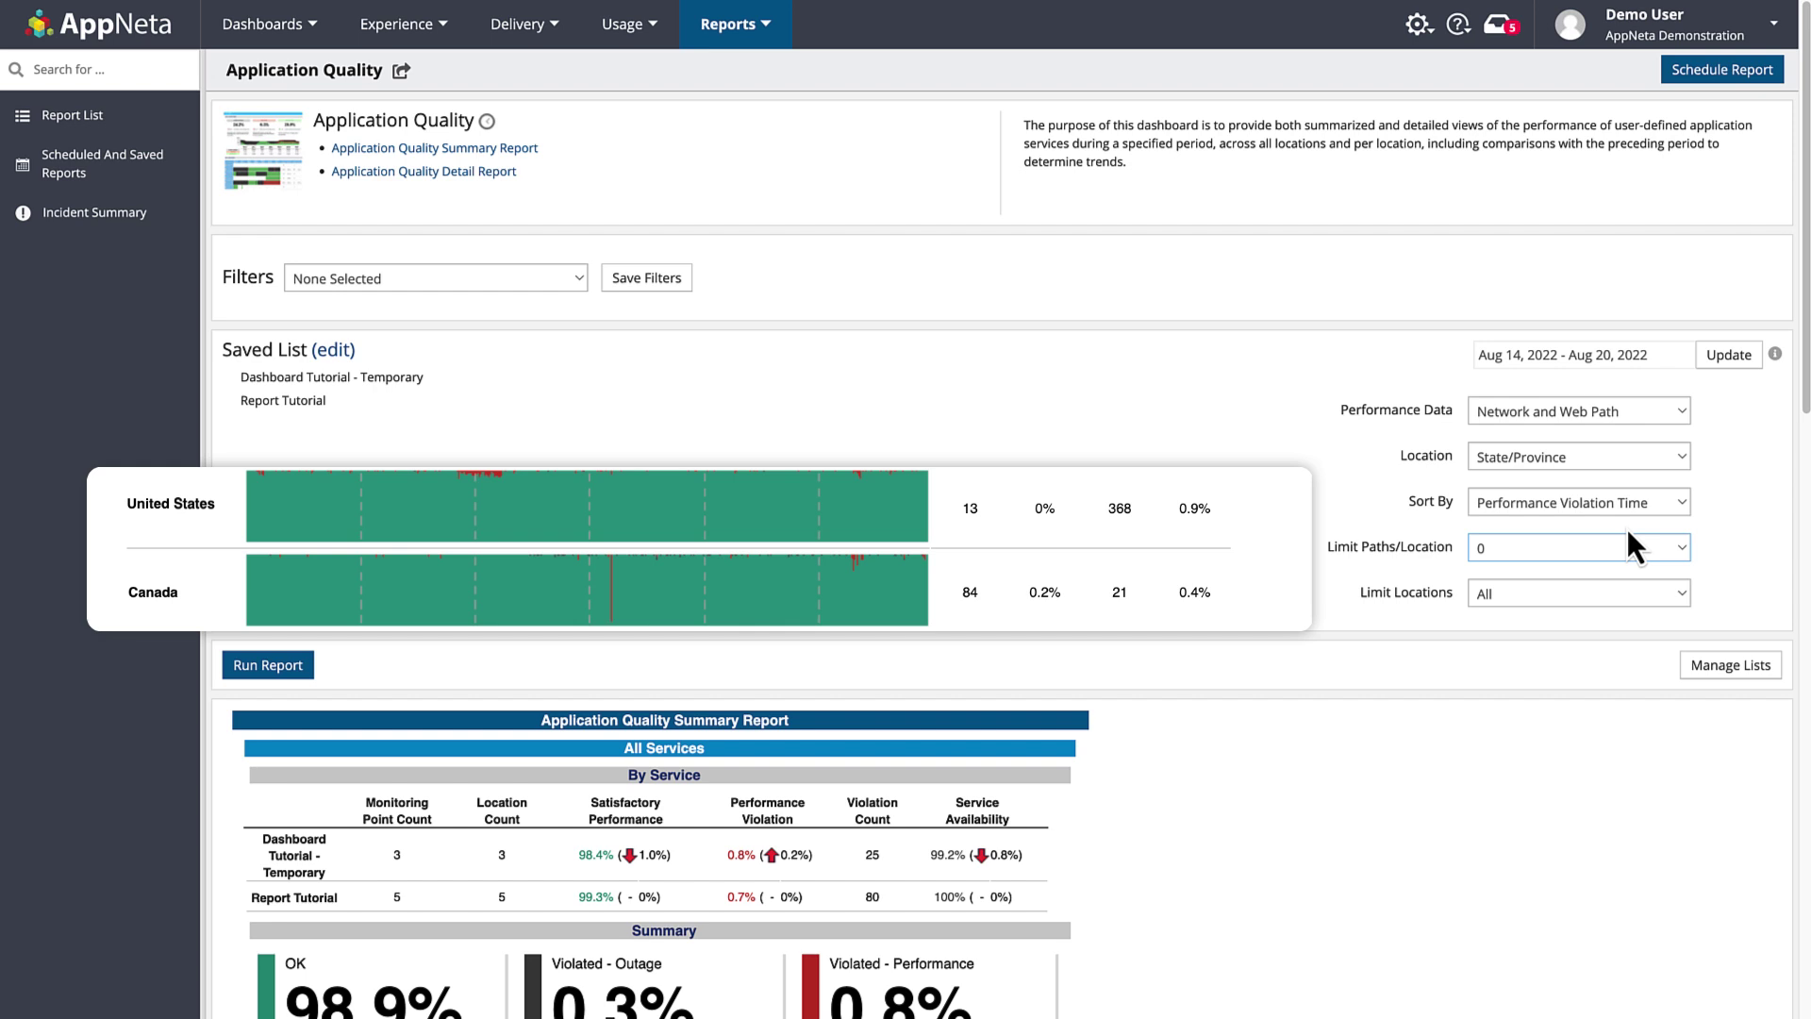
pyautogui.click(1631, 553)
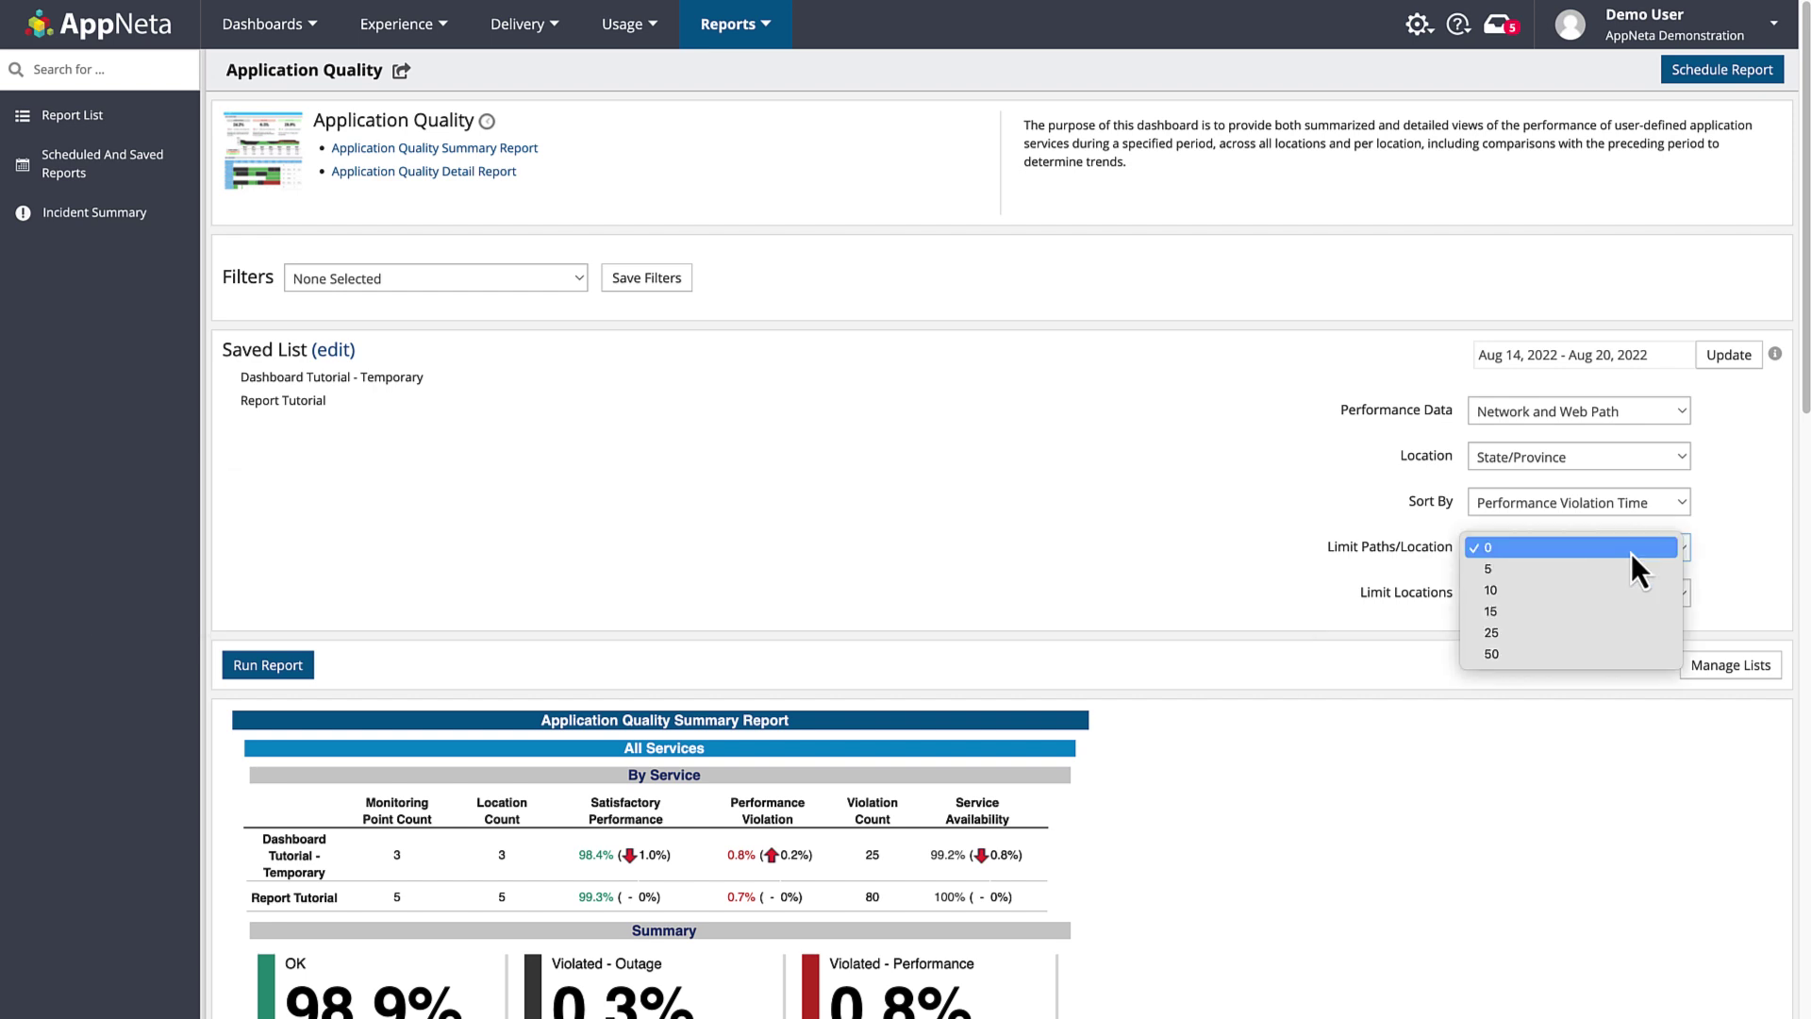
pyautogui.click(1628, 567)
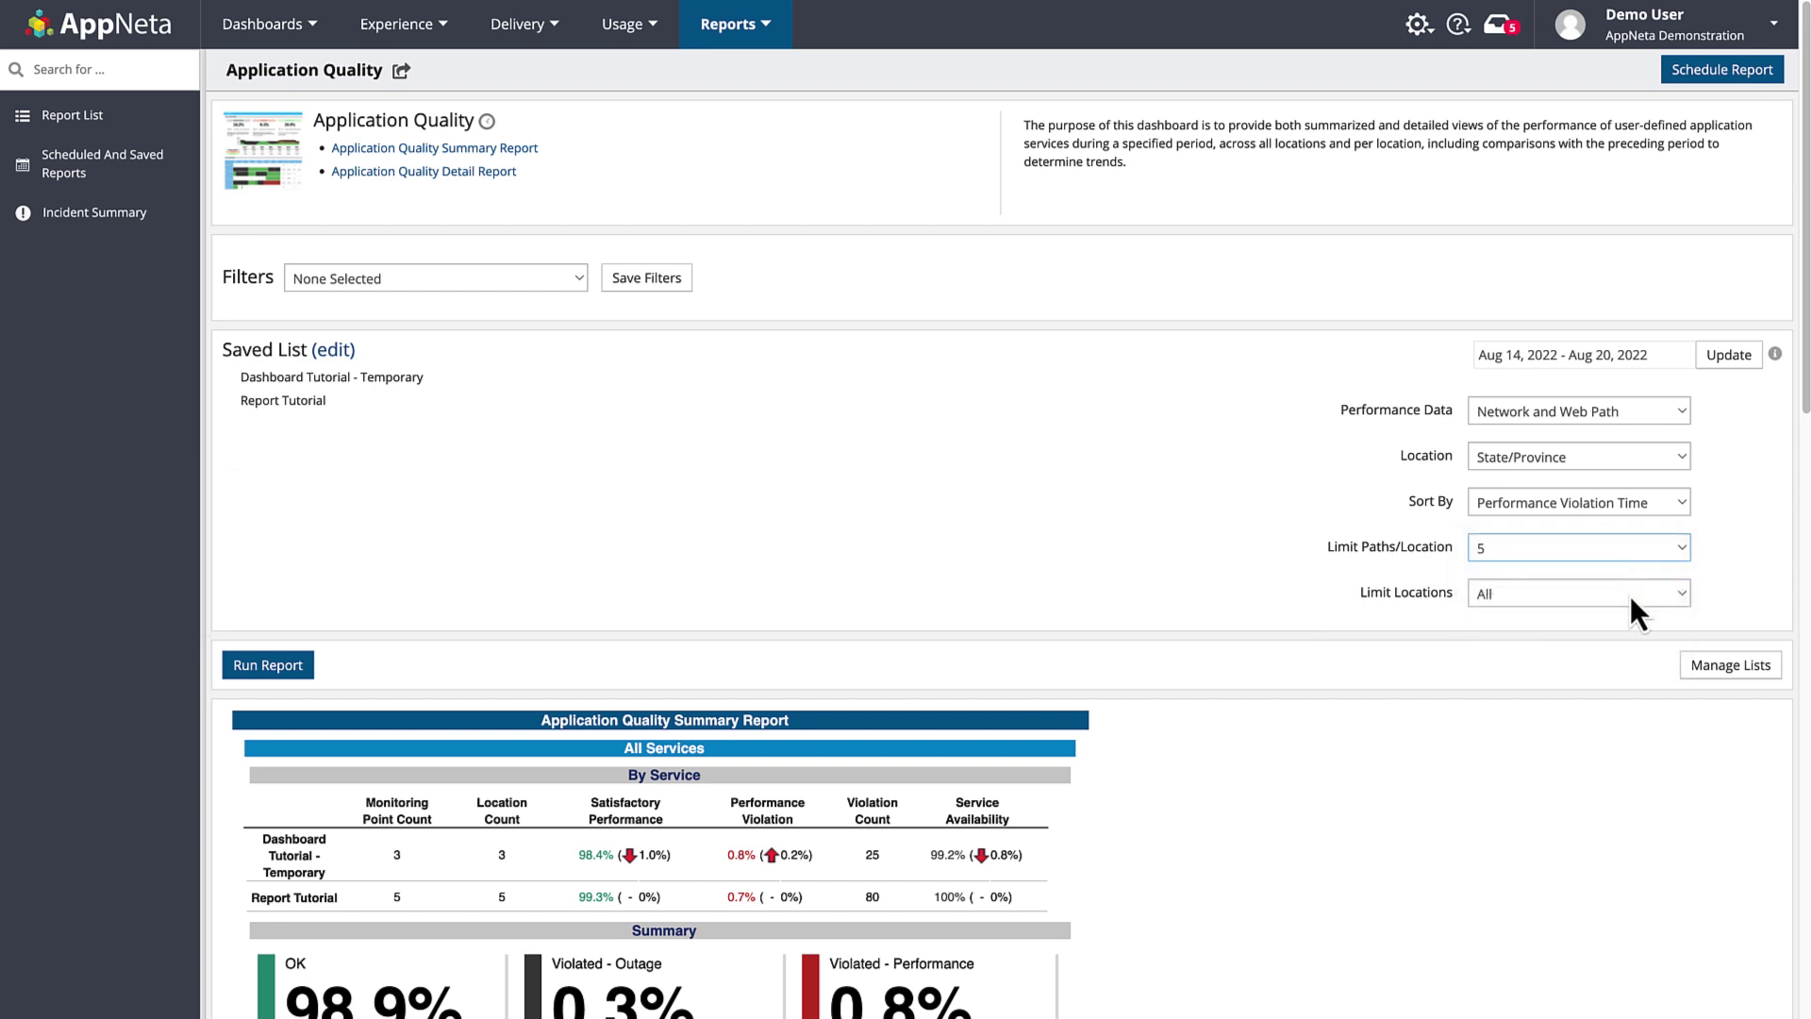
pyautogui.click(1630, 596)
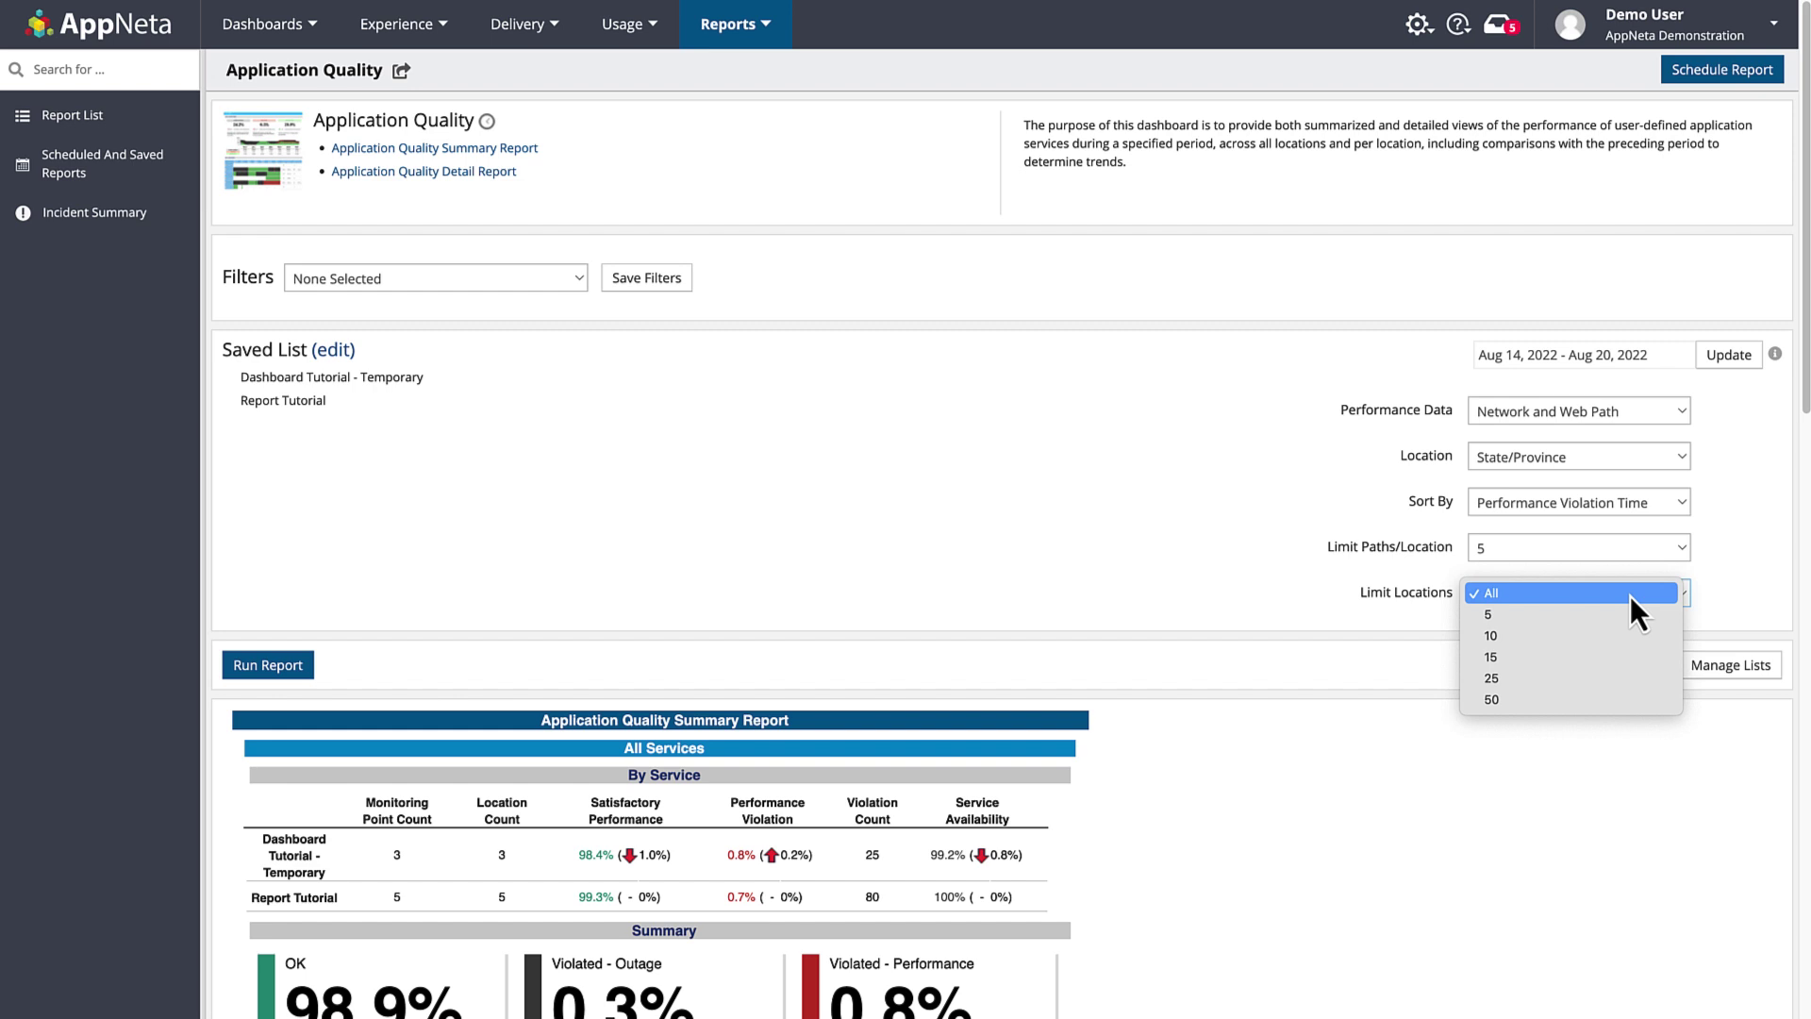
pyautogui.click(1630, 596)
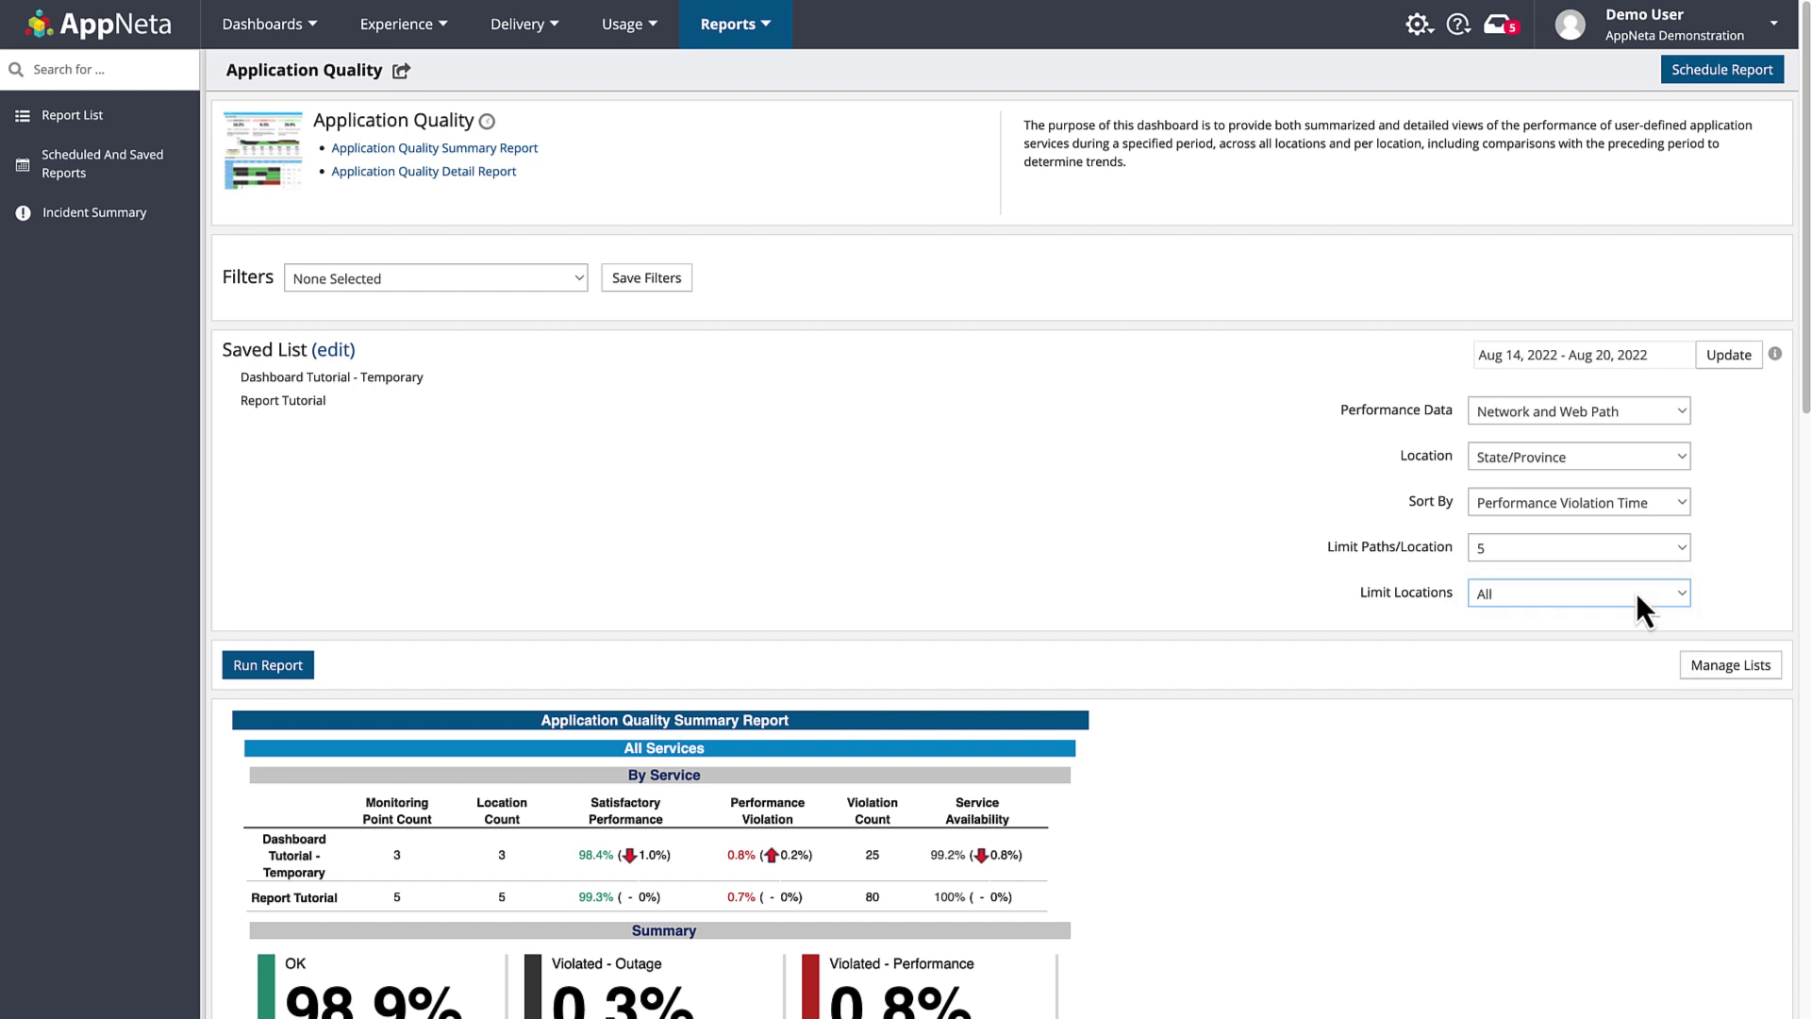
# Run the Application Quality report with the chosen settings and use its share option
pyautogui.click(303, 665)
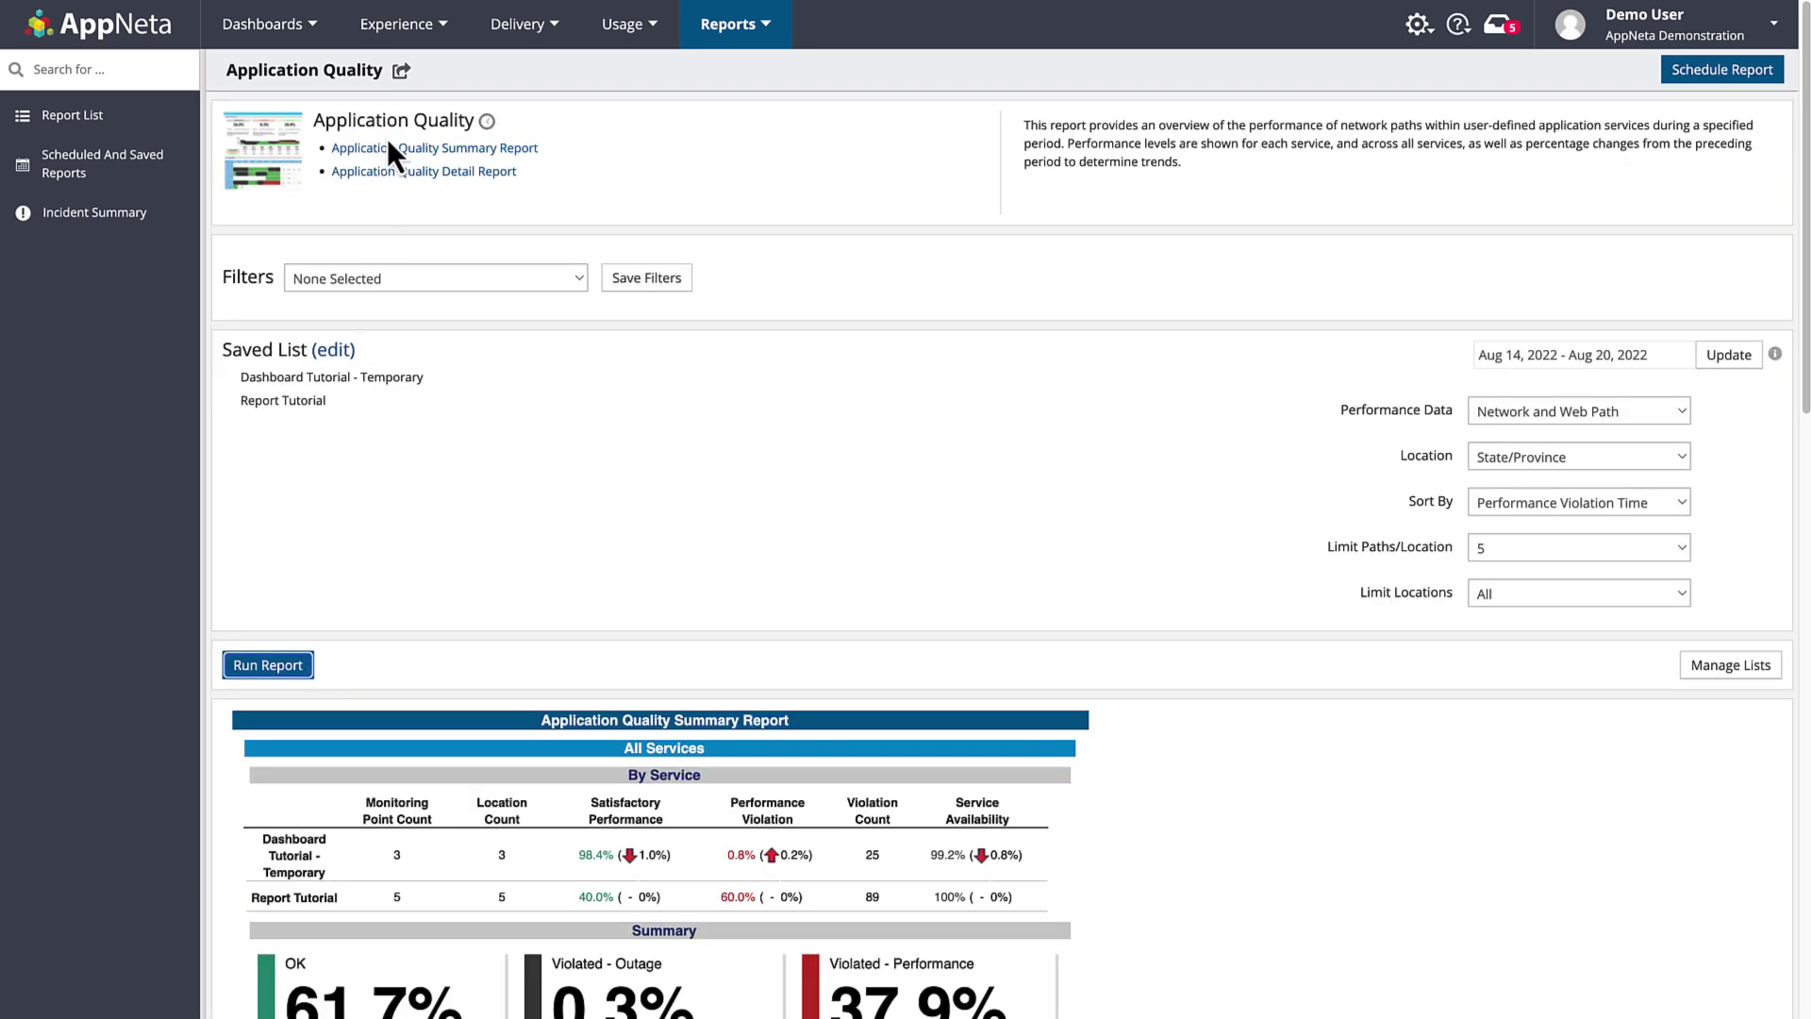
pyautogui.click(402, 74)
pyautogui.click(392, 114)
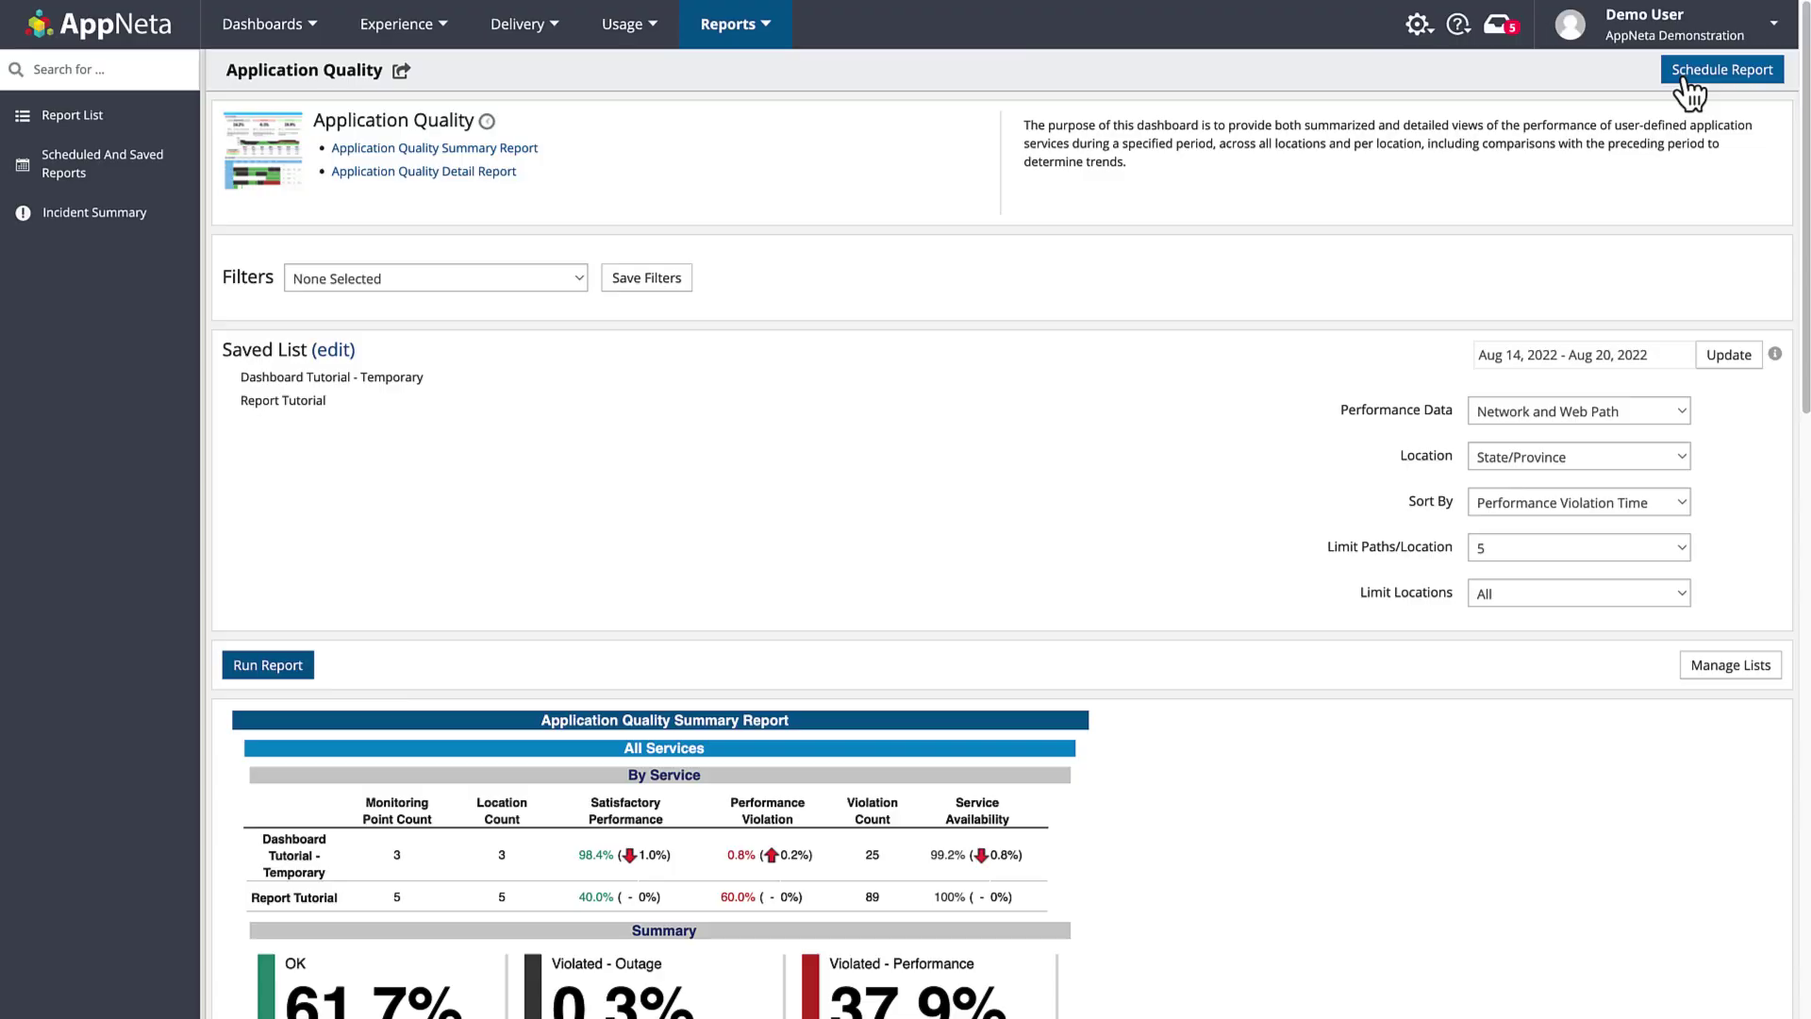
# Start scheduling the Application Quality report under the name Tutorial Report
pyautogui.click(1688, 85)
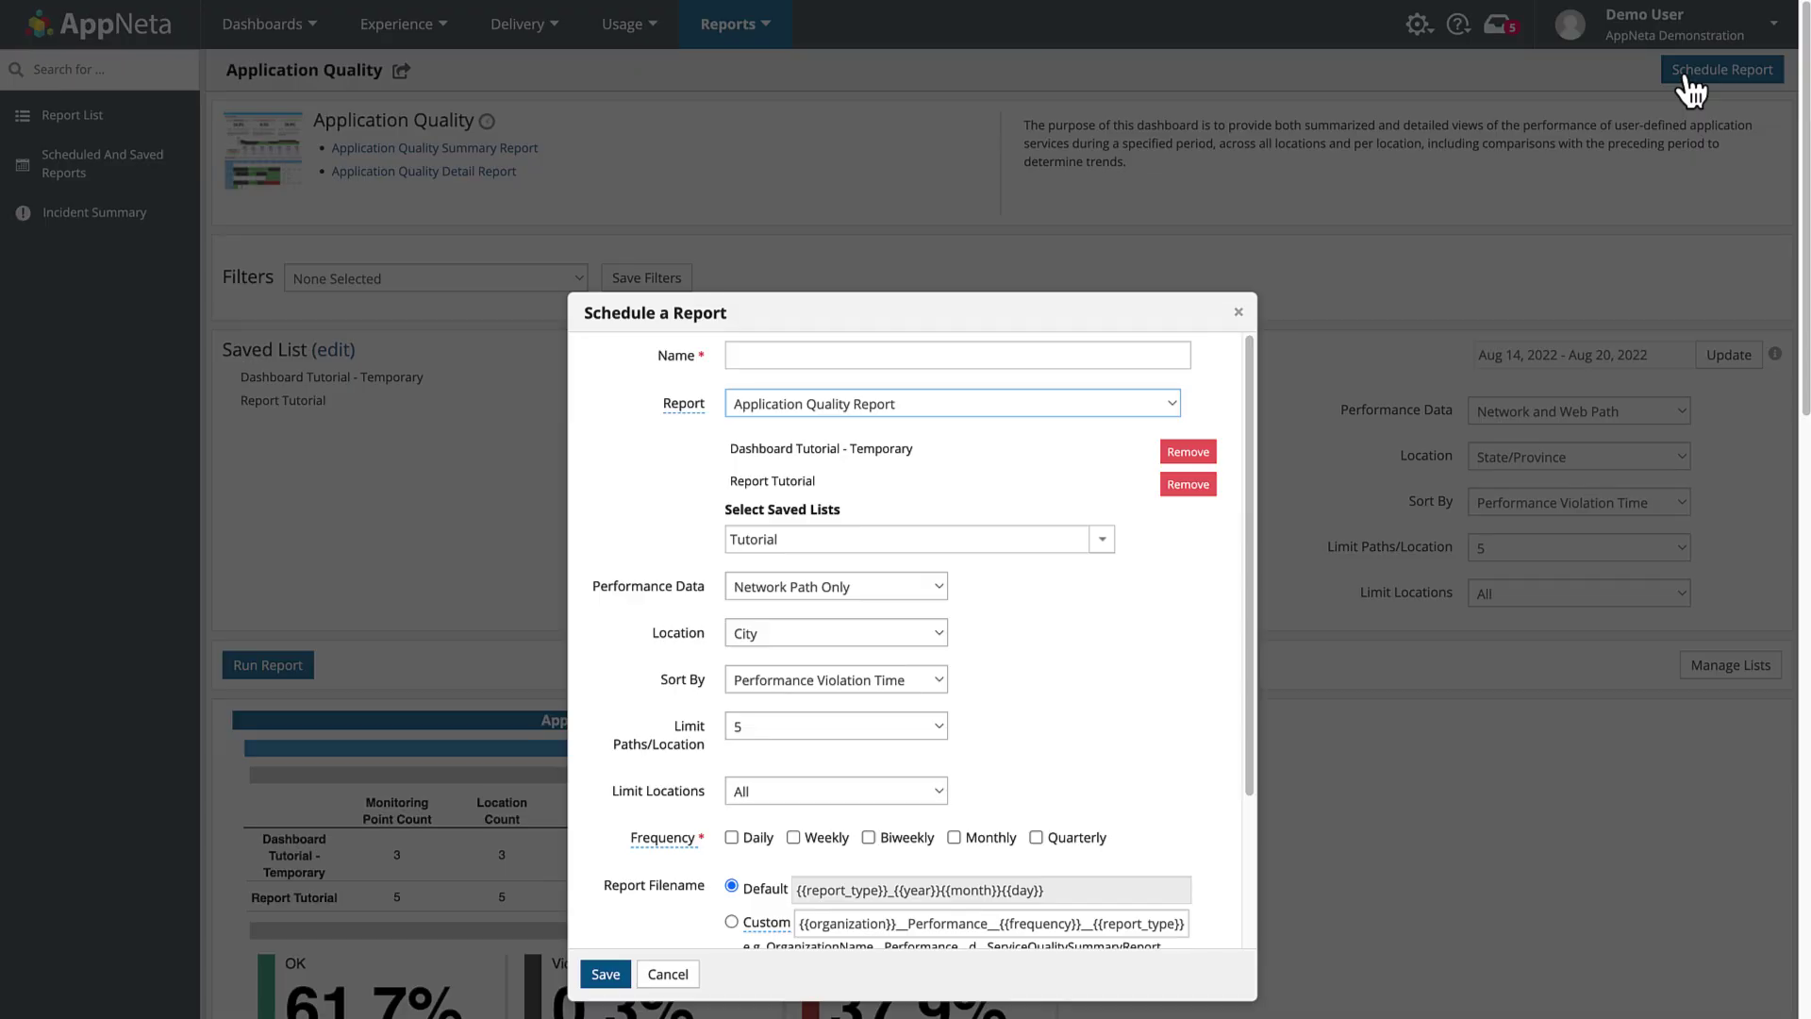
pyautogui.click(974, 353)
pyautogui.write('Tut')
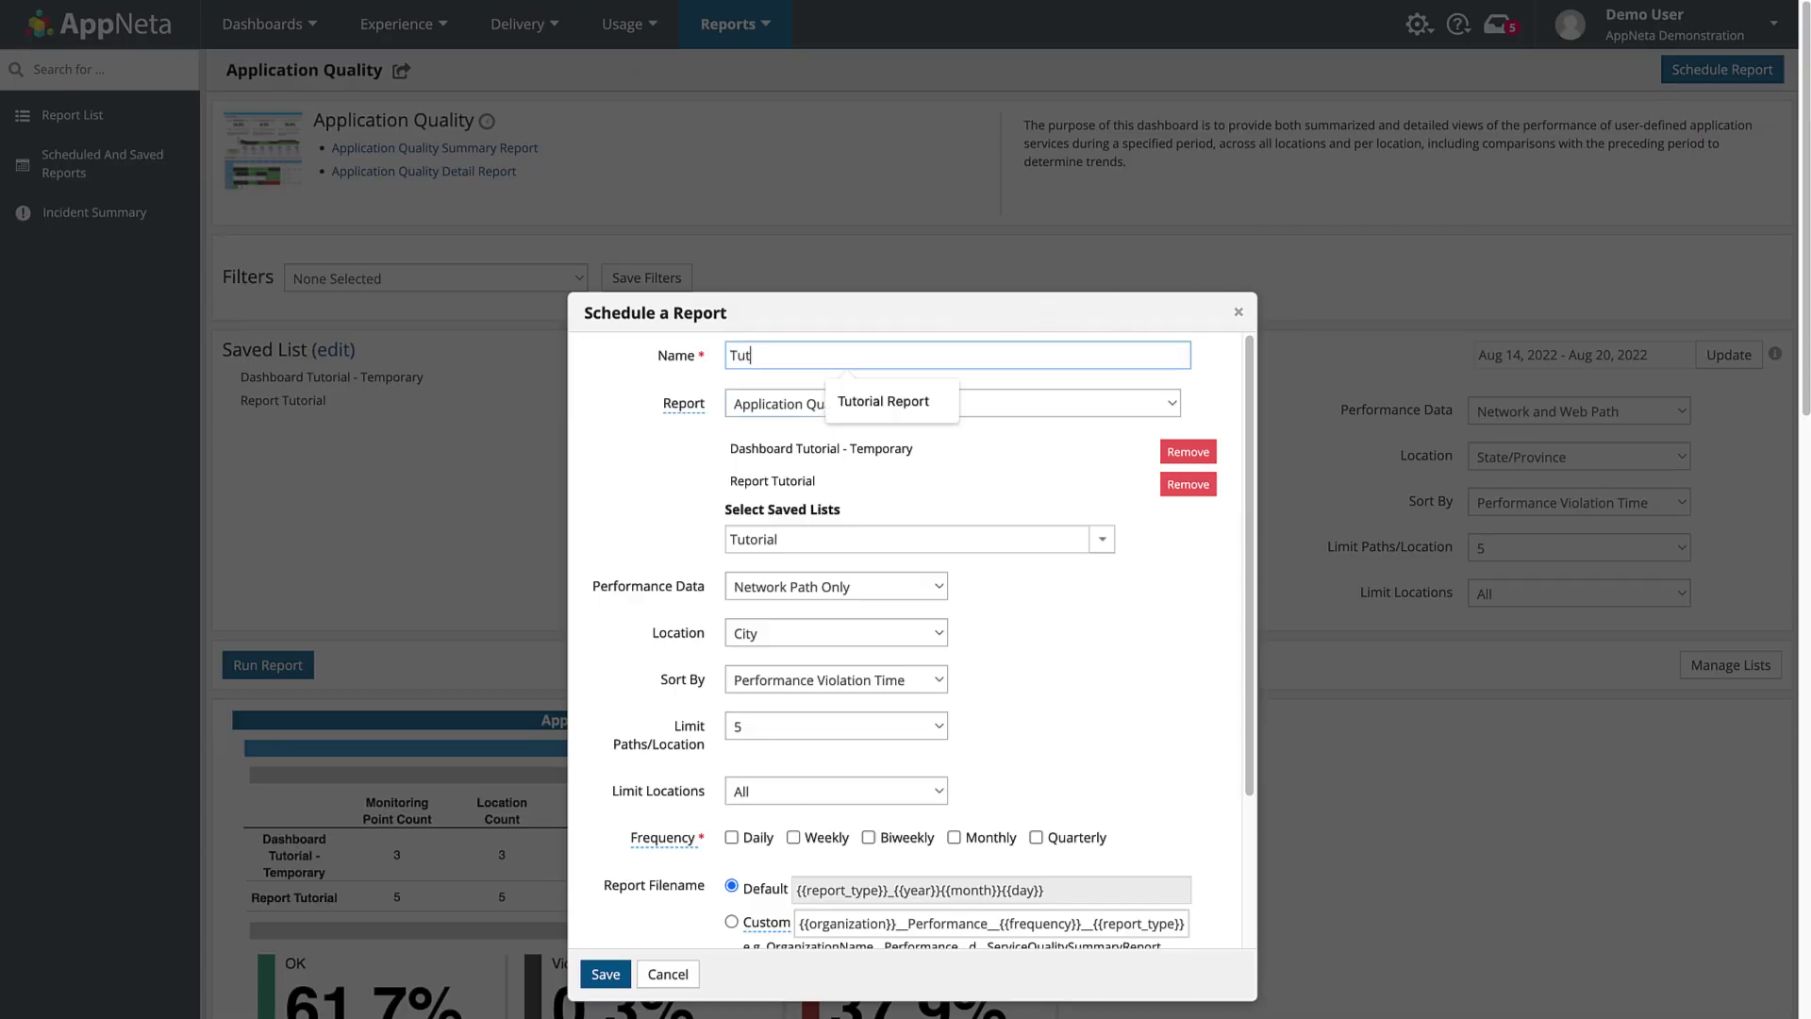
pyautogui.write('orial Report')
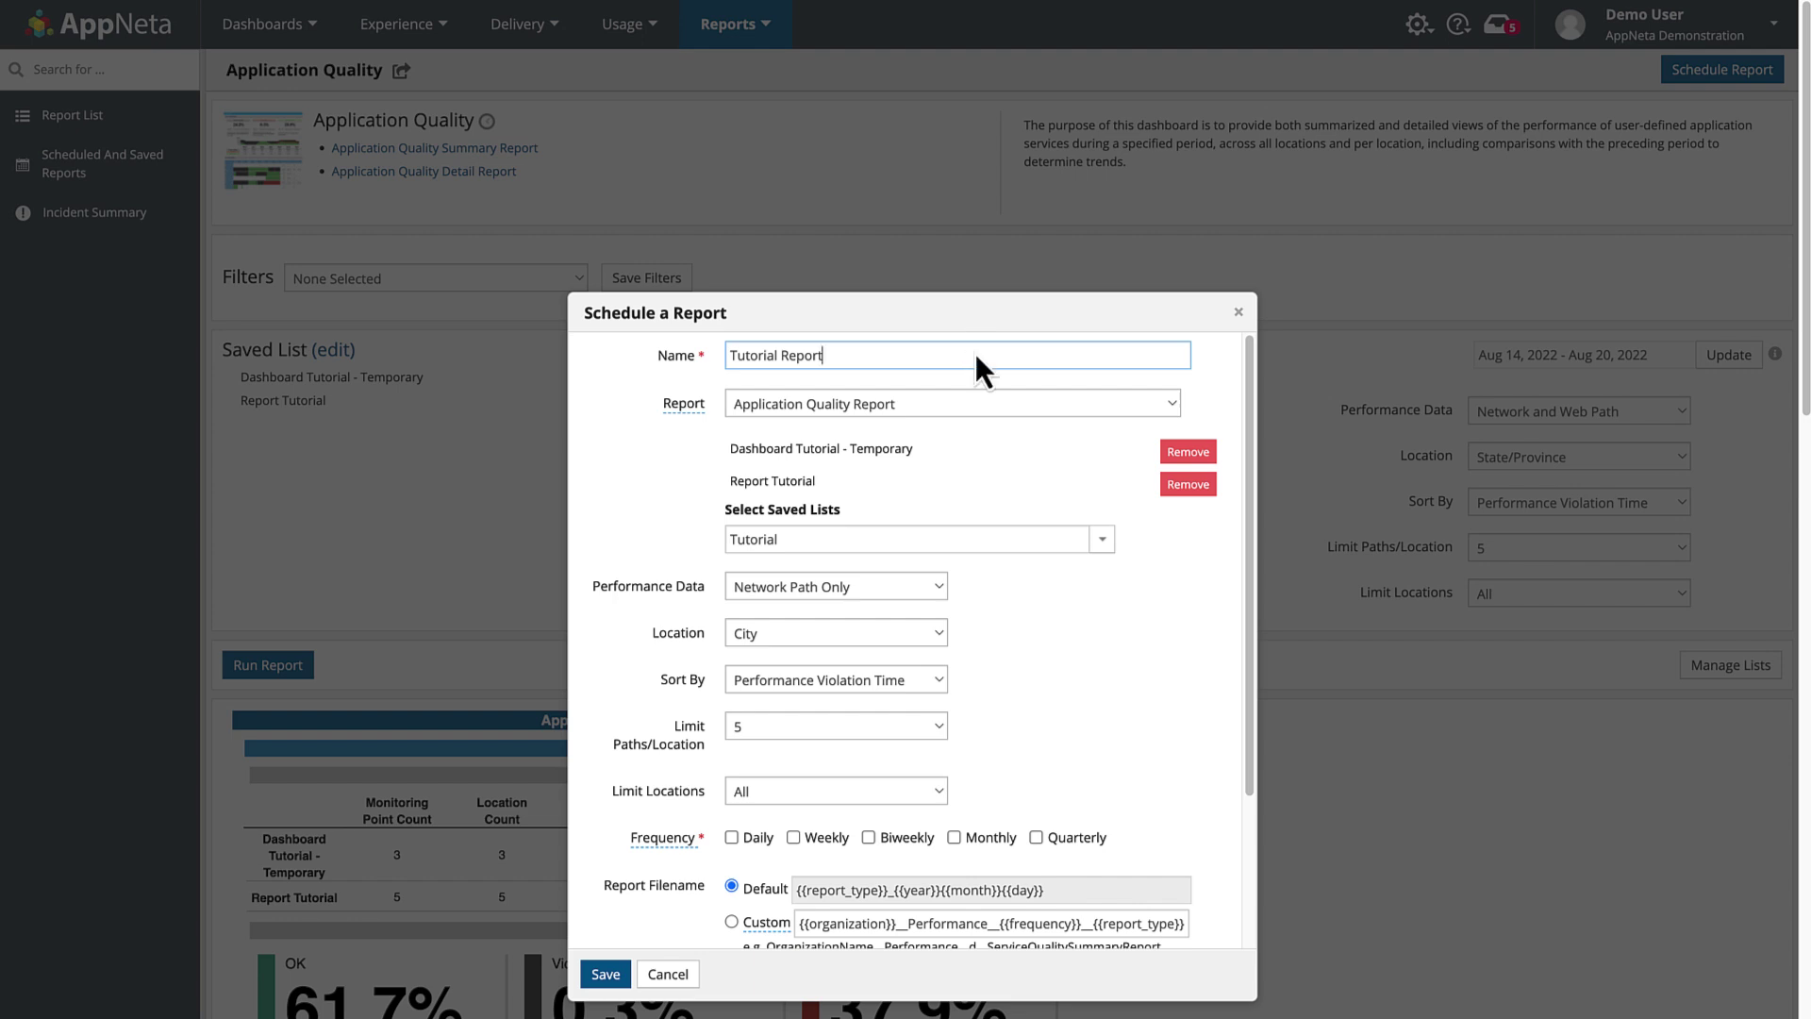
# Set the scheduled report to Network and Web Path data, State/Province location, and Weekly and Monthly frequency
pyautogui.click(885, 592)
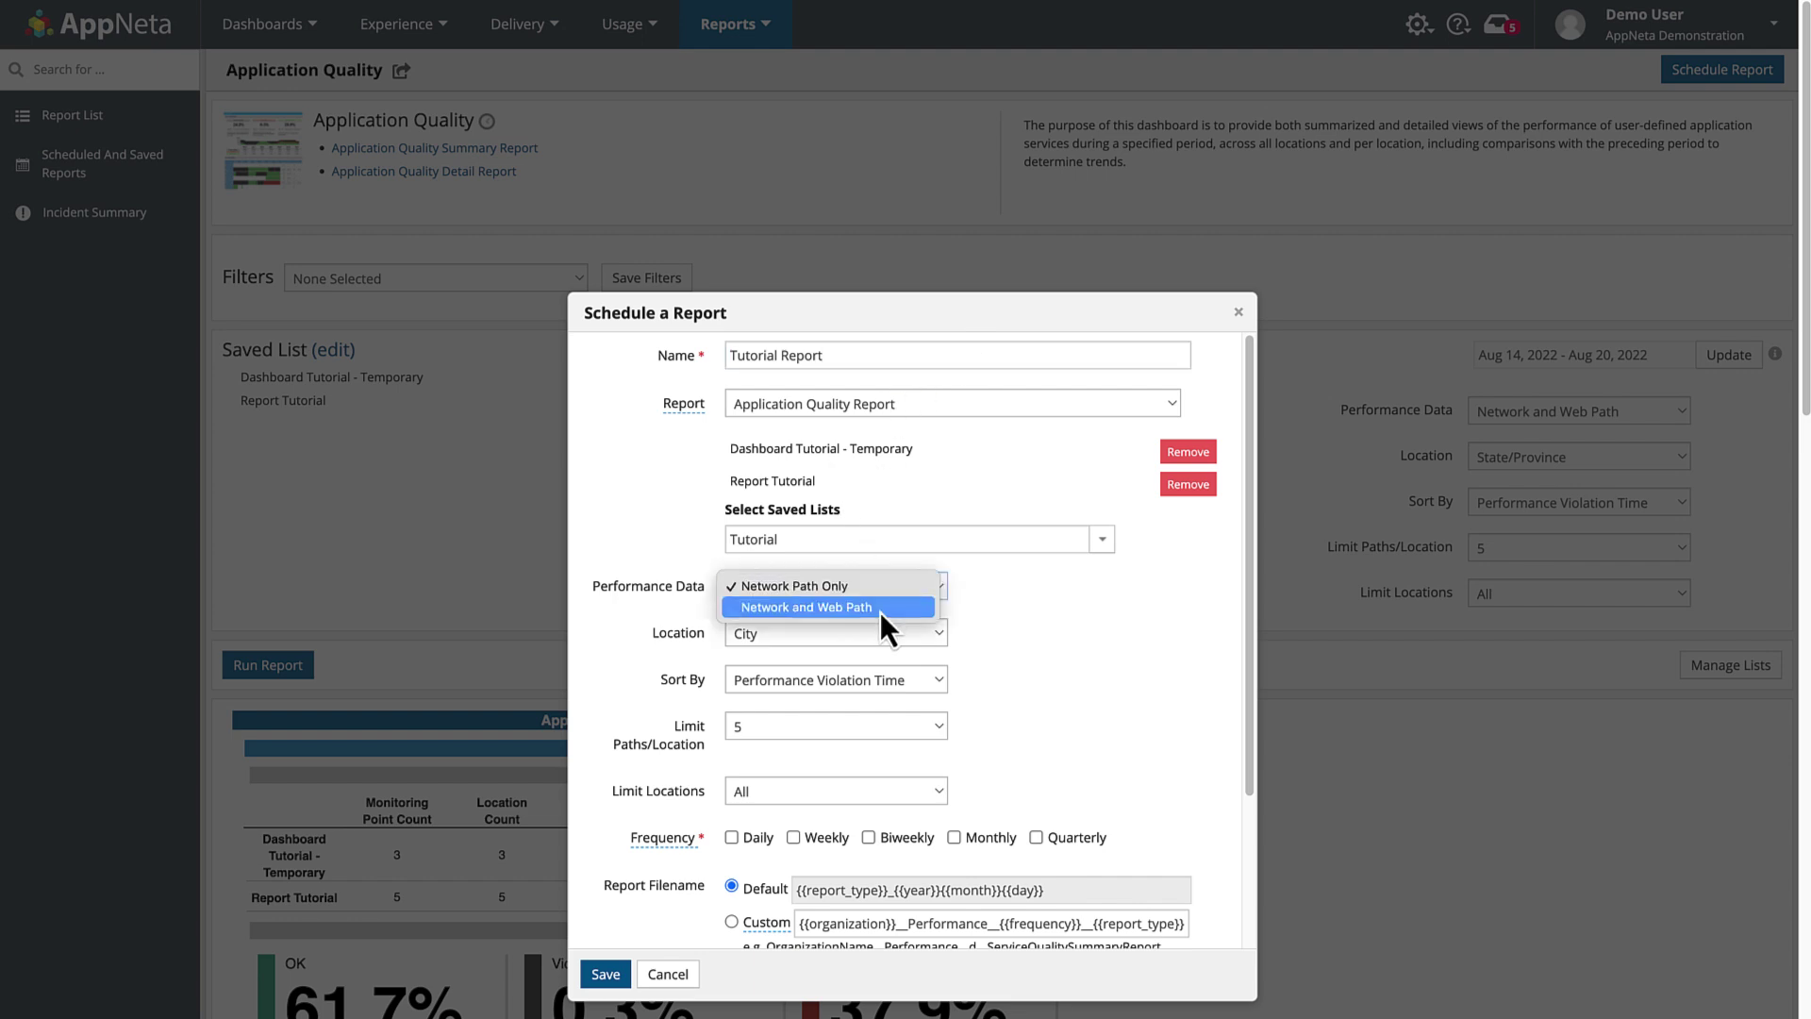
pyautogui.click(880, 611)
pyautogui.click(898, 636)
pyautogui.click(887, 654)
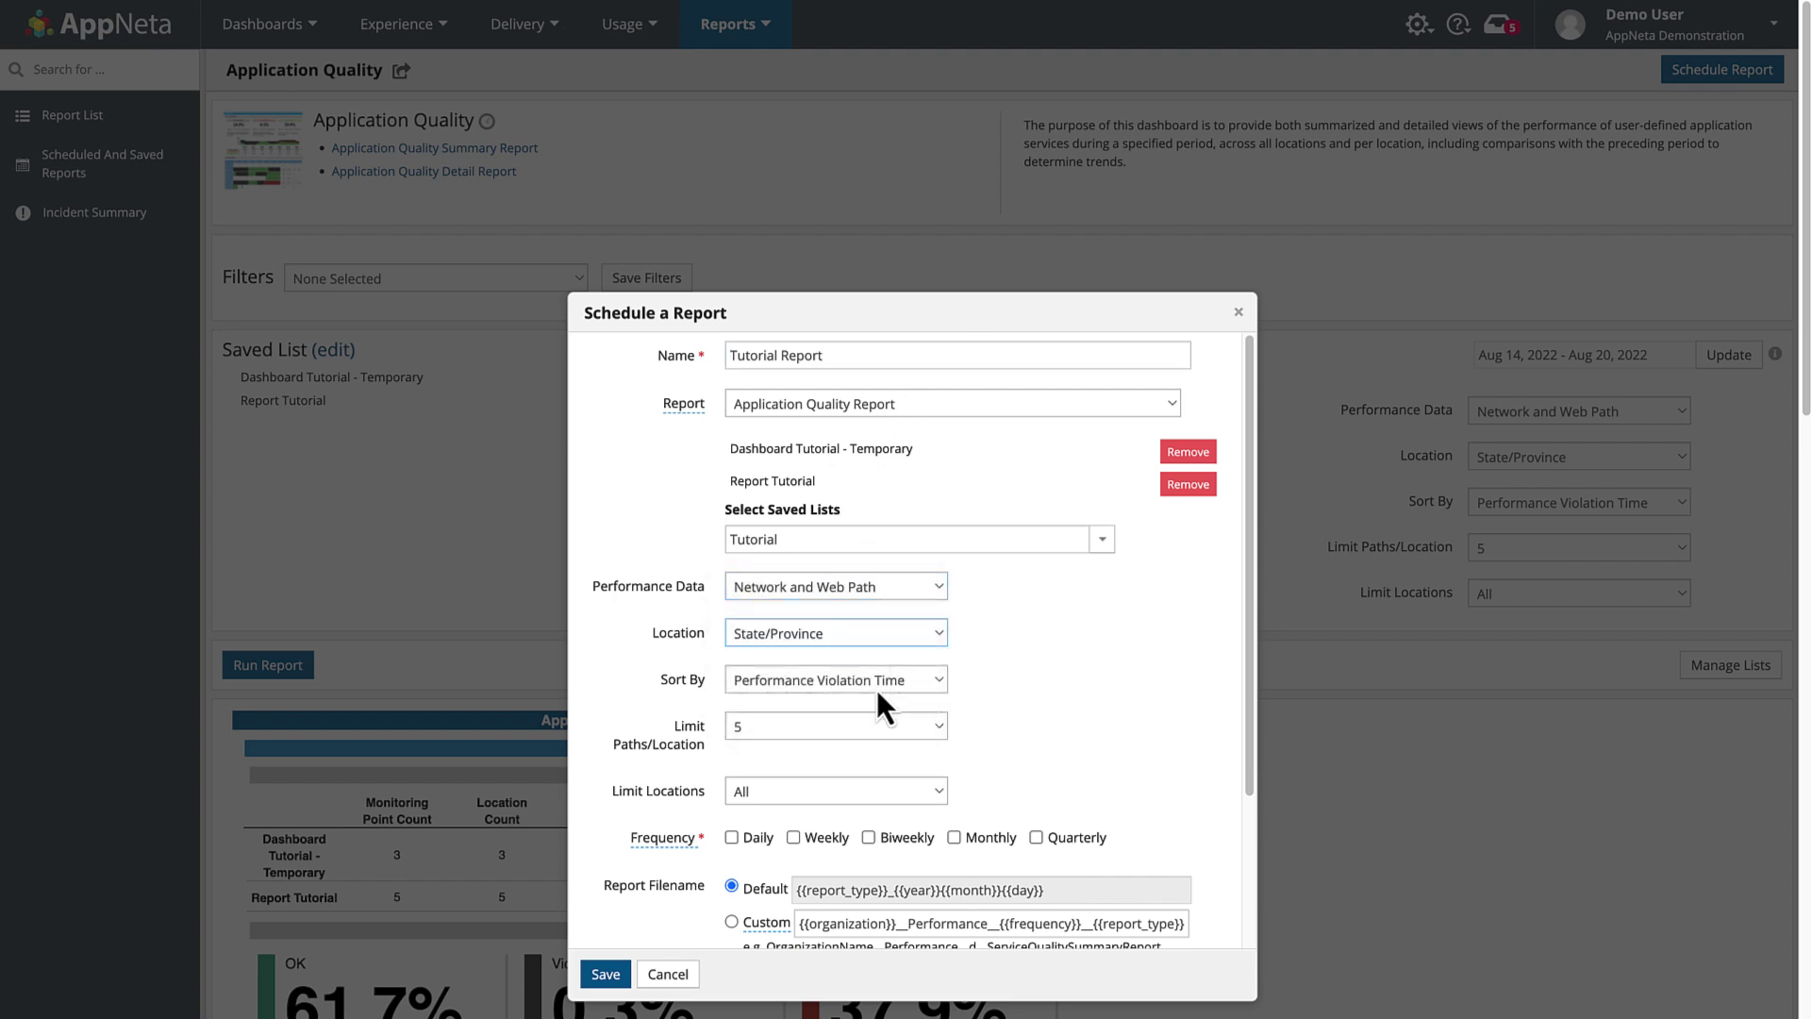
pyautogui.click(793, 838)
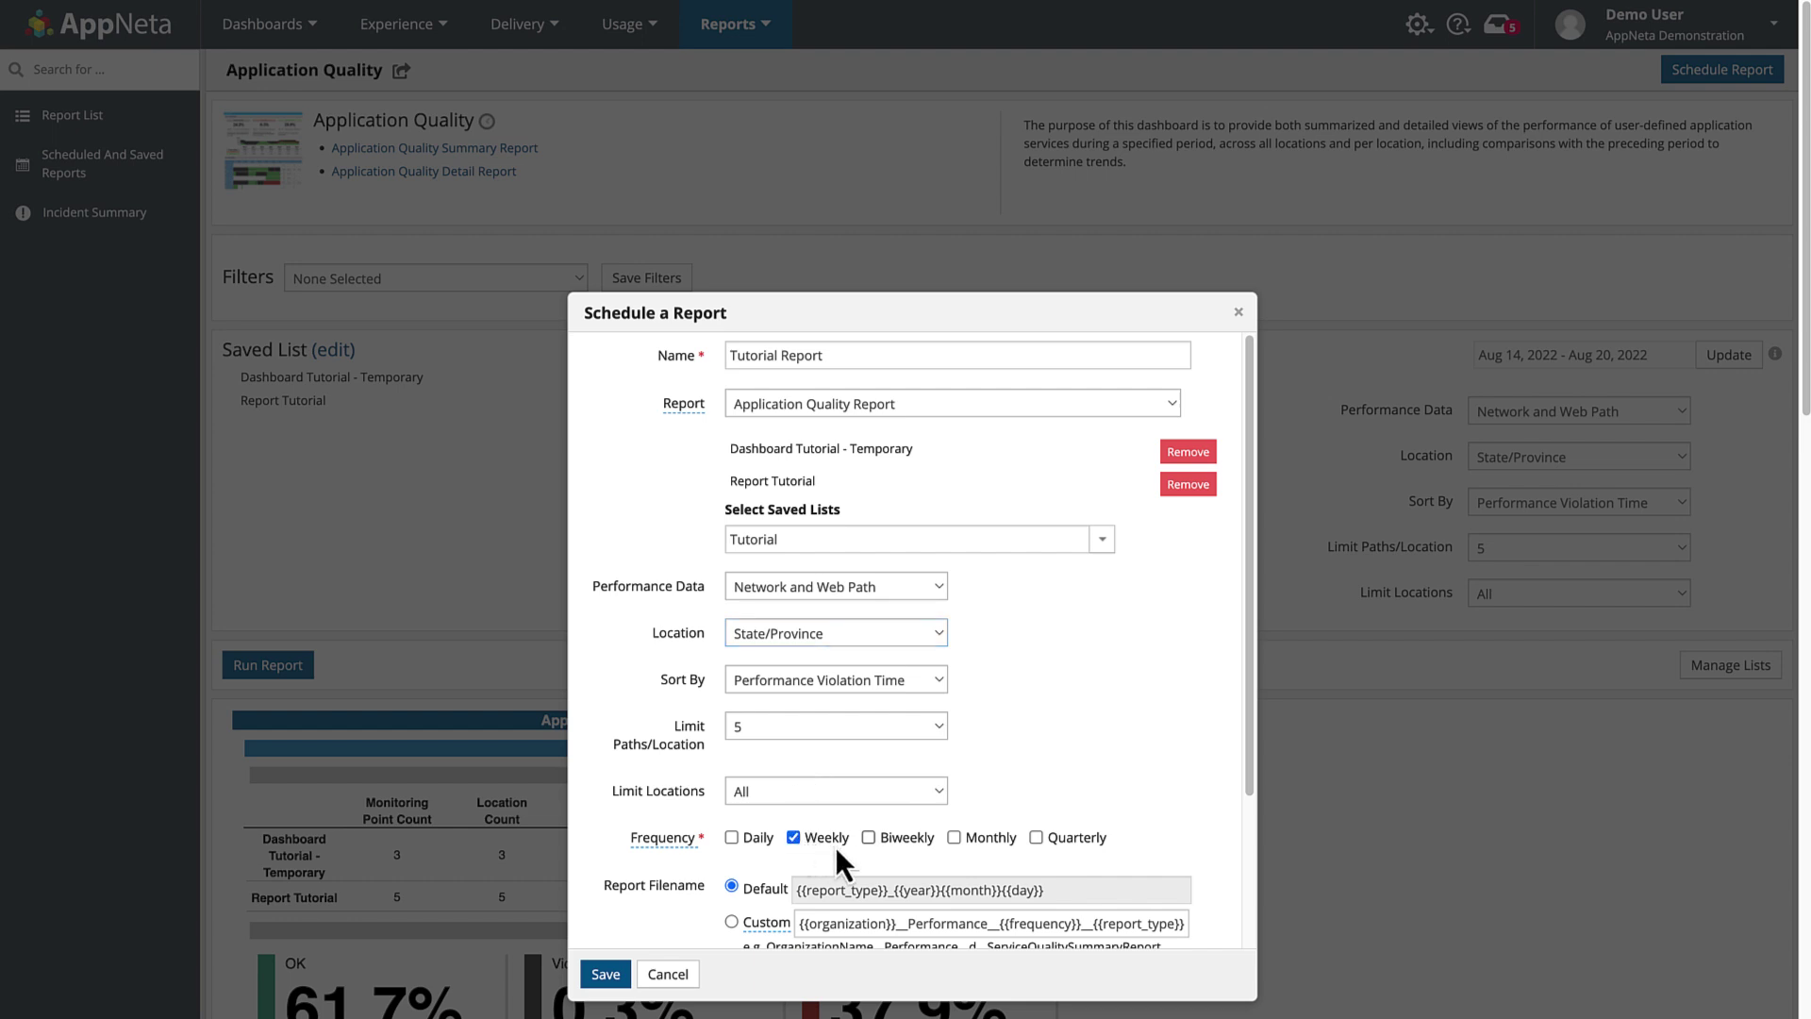
pyautogui.click(955, 839)
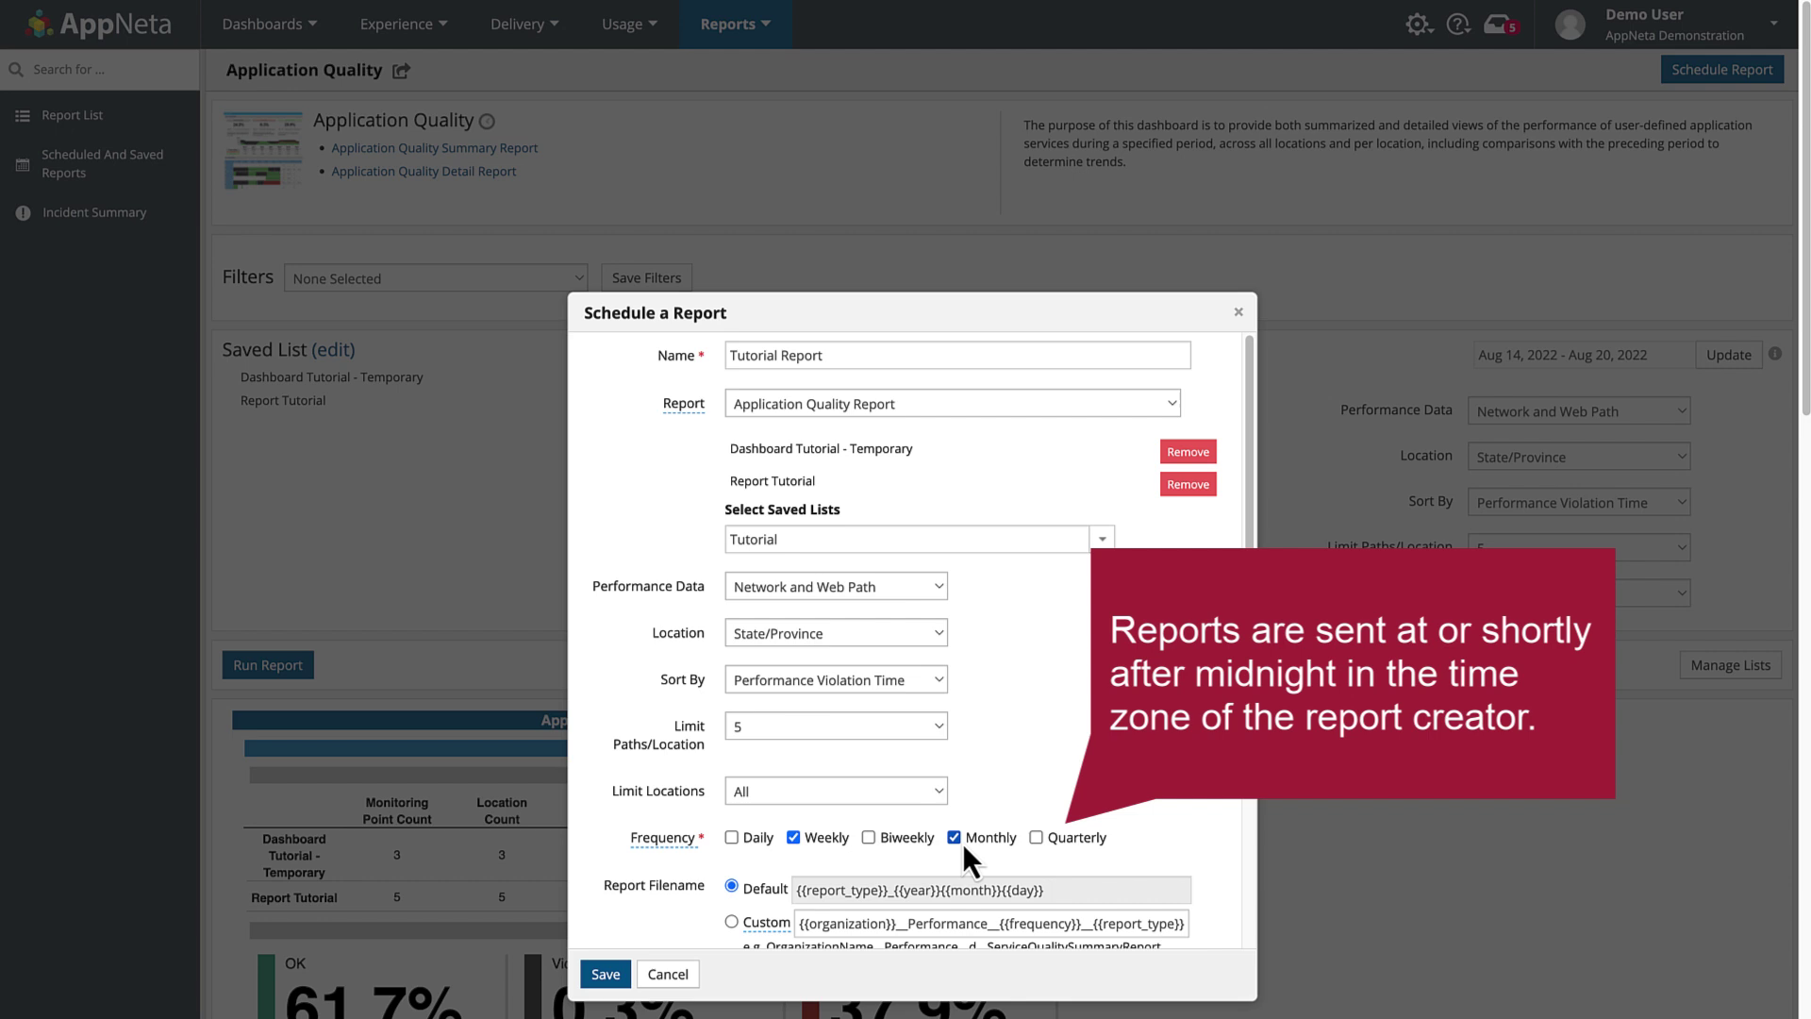
# Give the scheduled report the custom filename {{year}}-{{month}}-{{day}}_{{organization}}_{{report_type}}_Tutorial and save the schedule
pyautogui.scroll(-2, 962, 844)
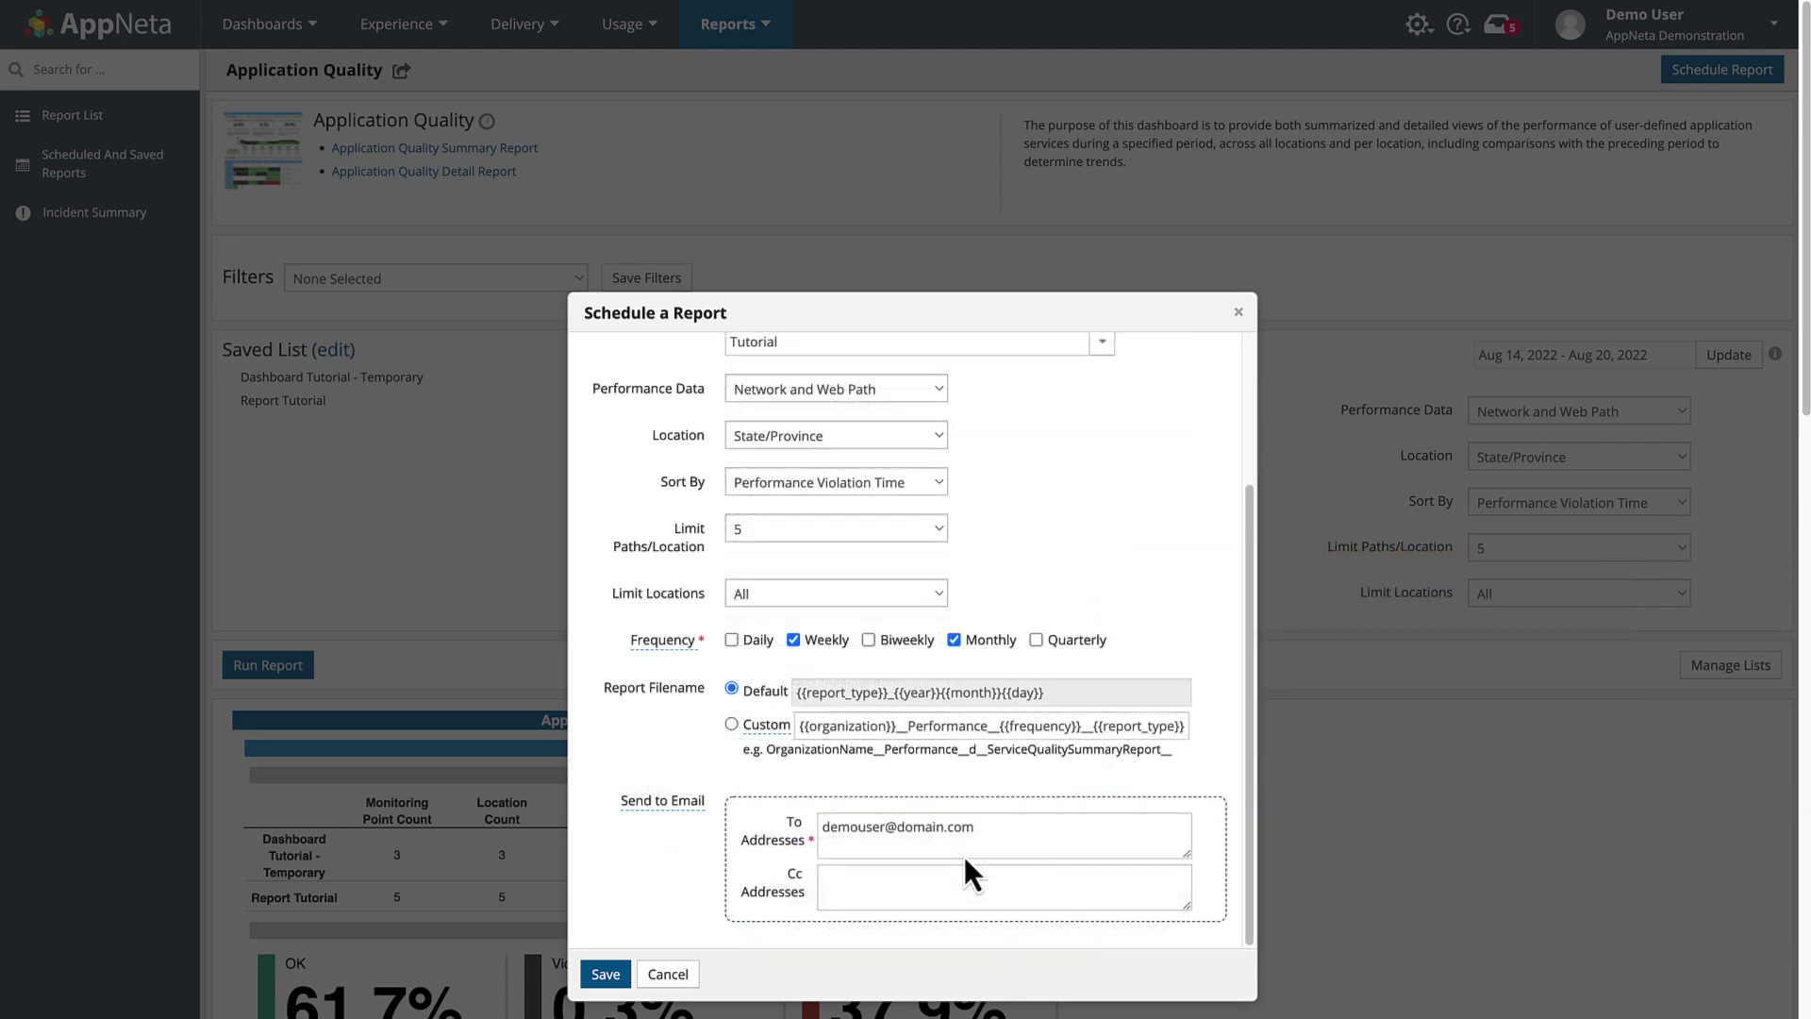
pyautogui.click(732, 727)
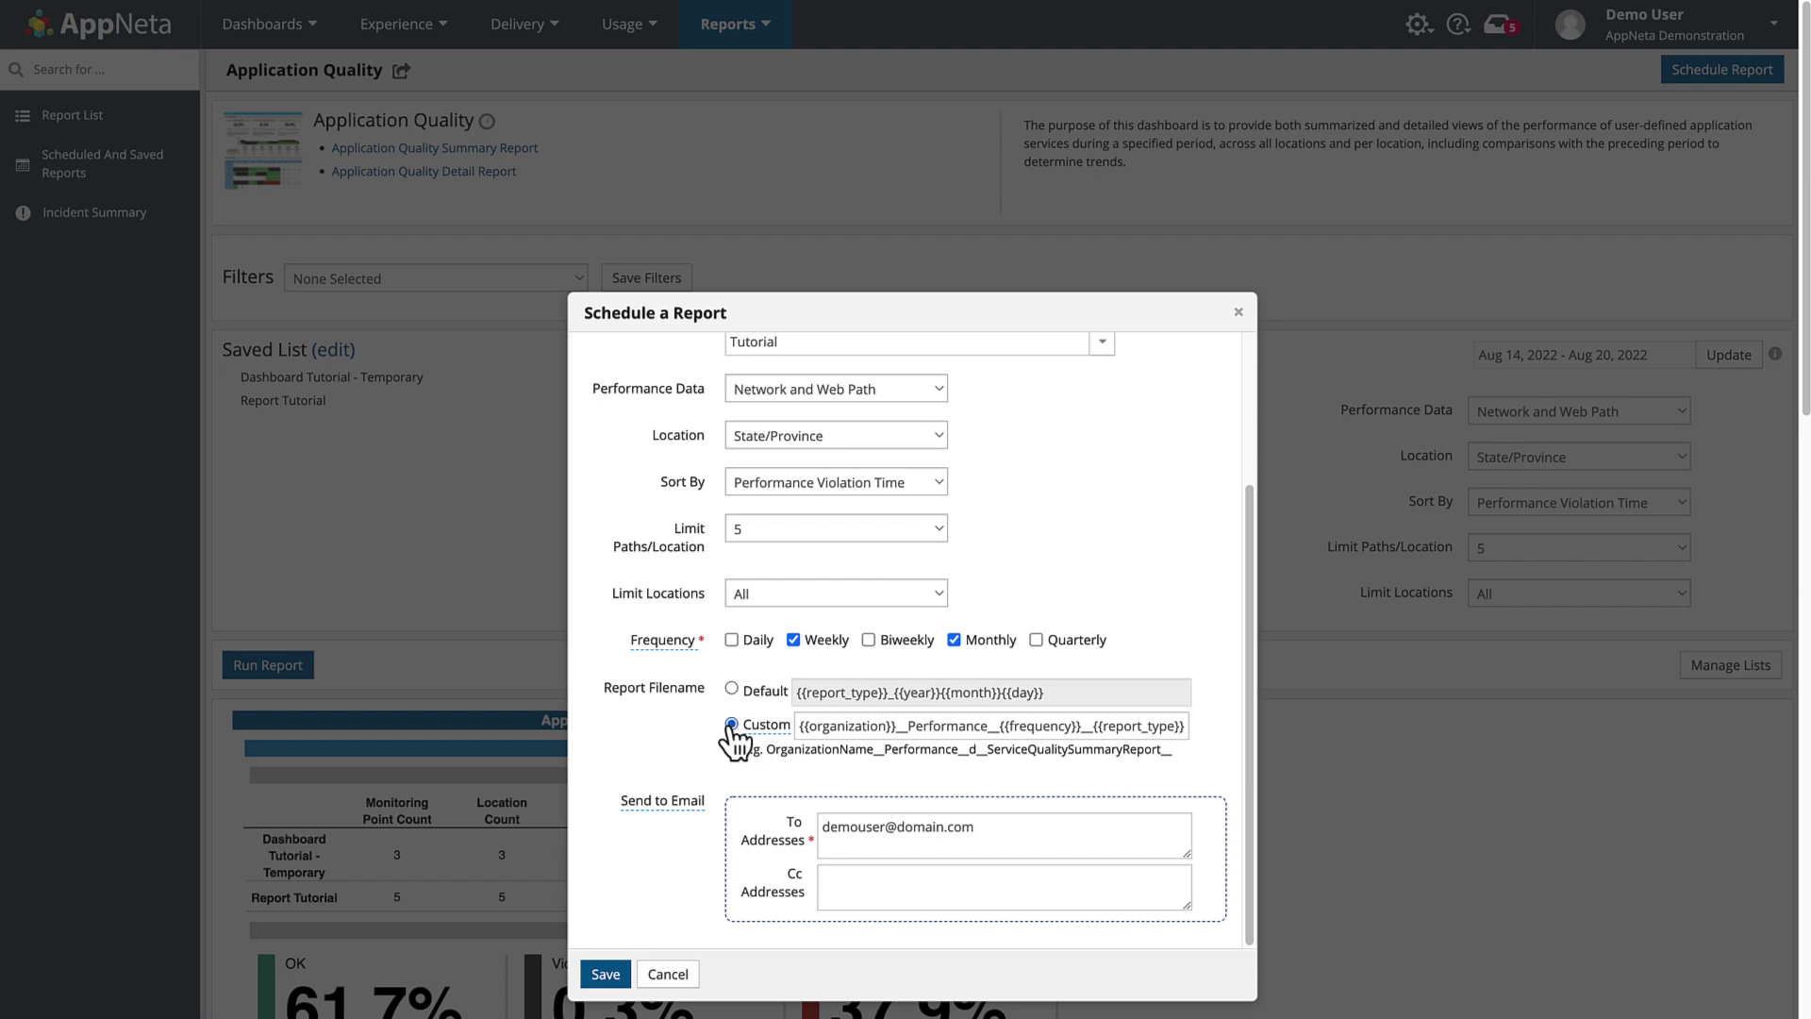
pyautogui.click(802, 725)
pyautogui.hotkey('ctrl', 'a')
pyautogui.press('BackSpace')
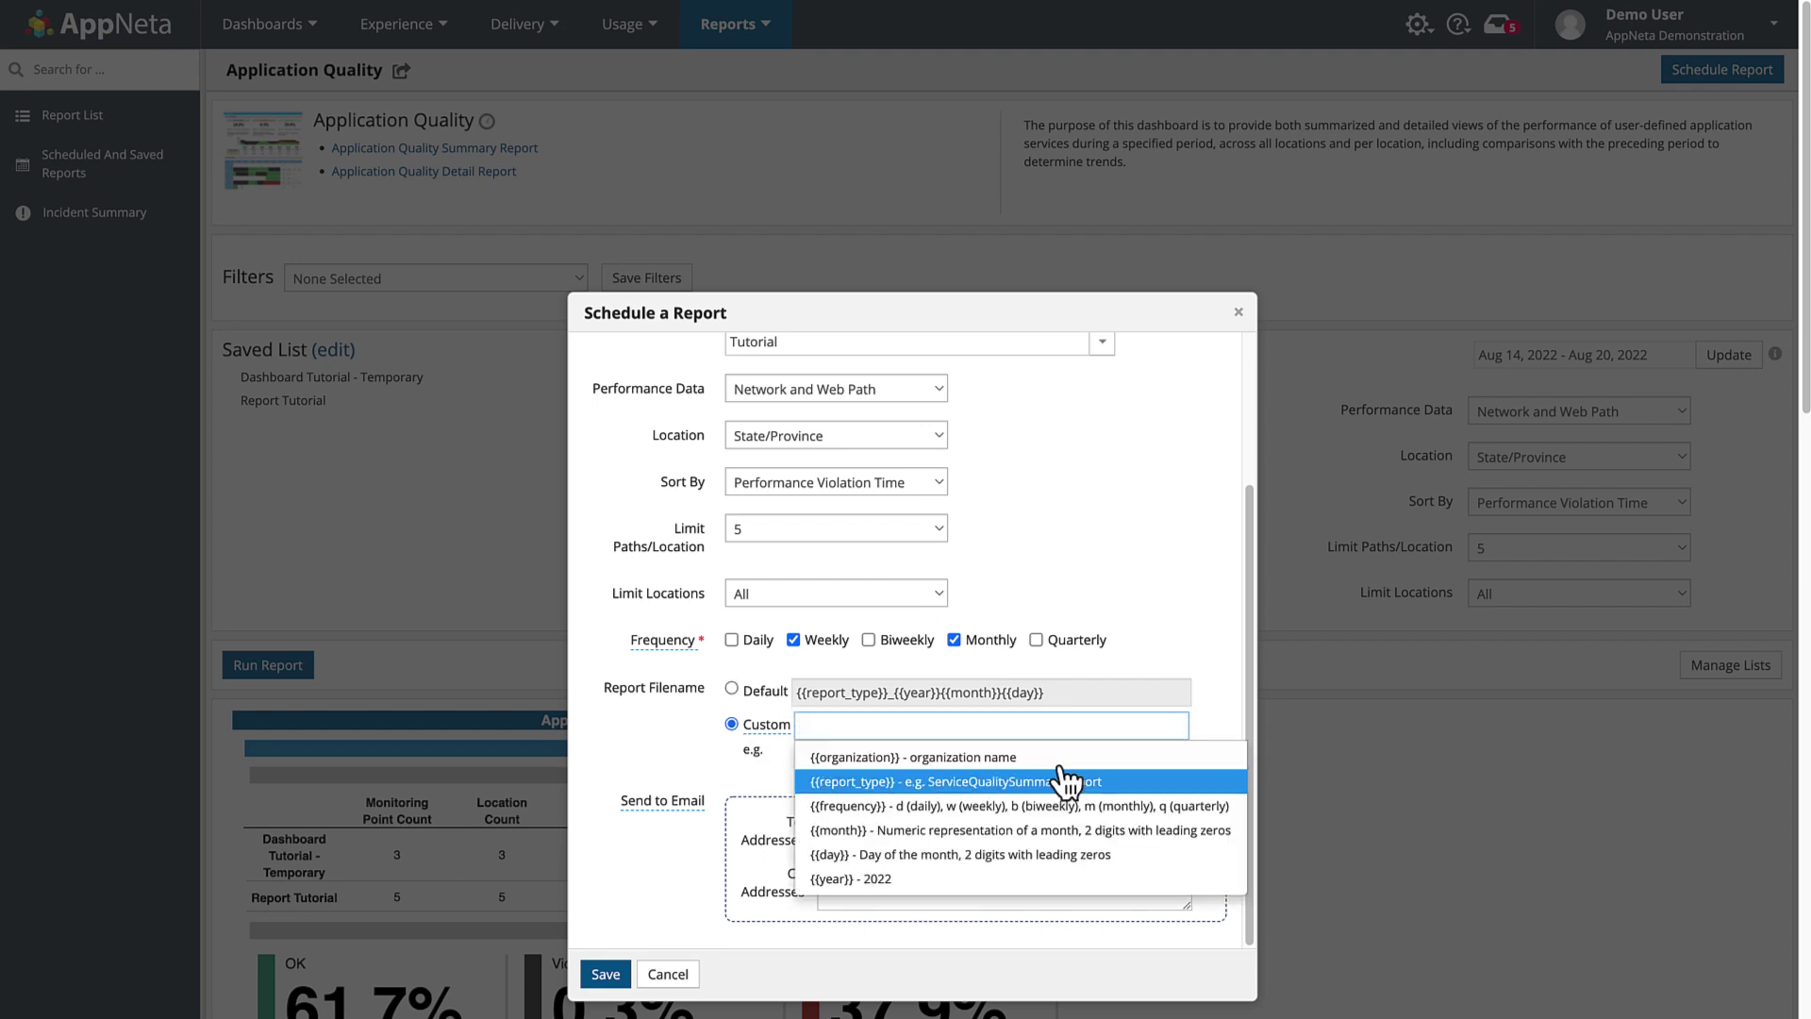
pyautogui.click(1024, 879)
pyautogui.write('-{{month}}-{{day}}_{{organization}}_{{report_type}}')
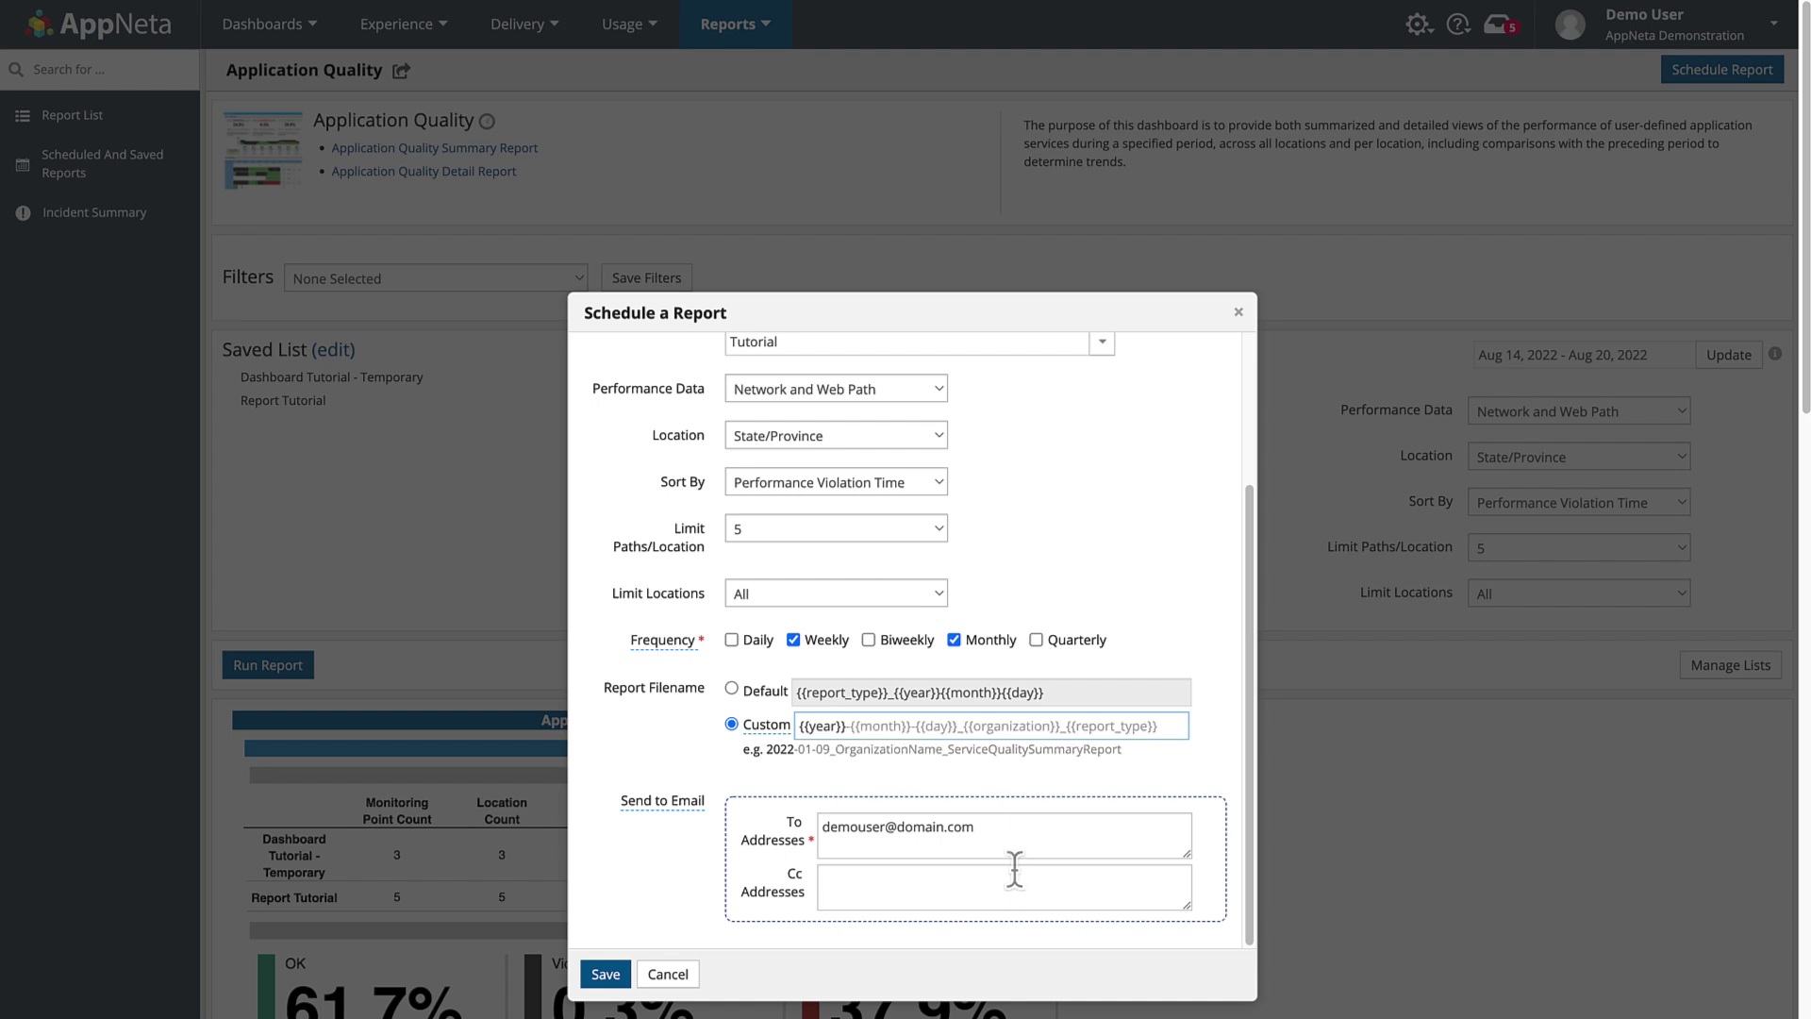
pyautogui.write('_Tutorial')
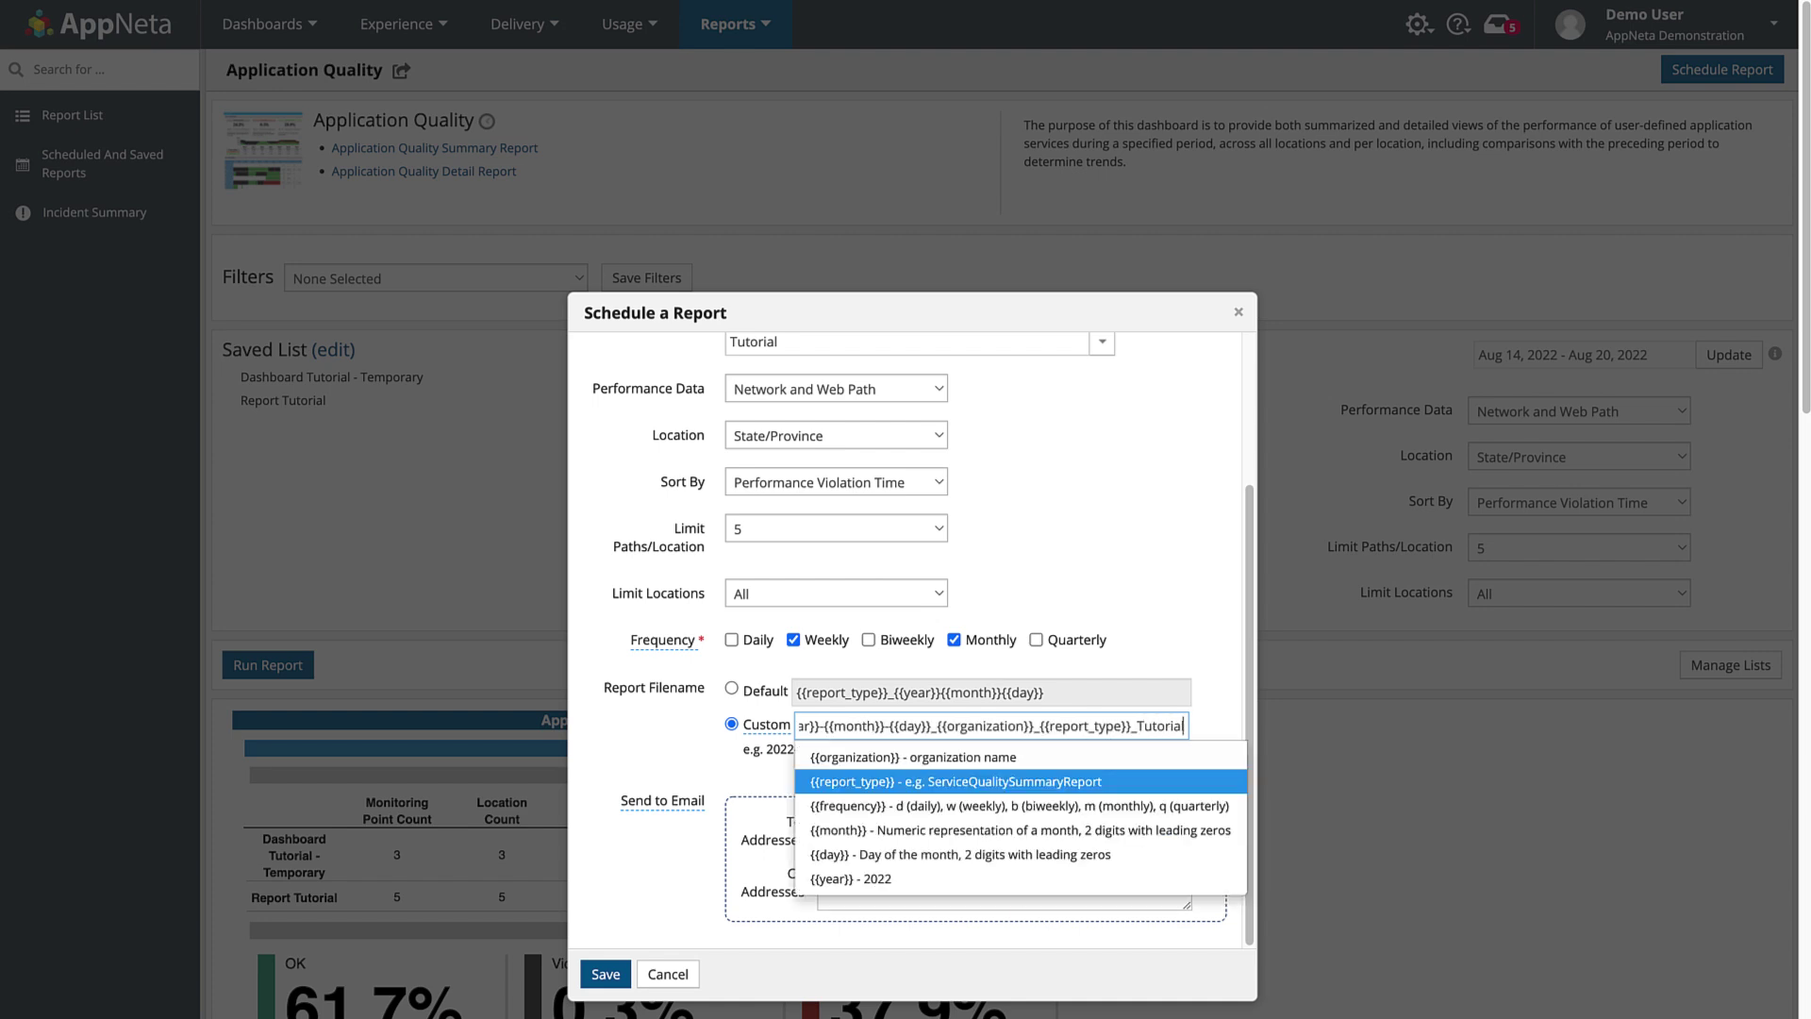
pyautogui.click(936, 773)
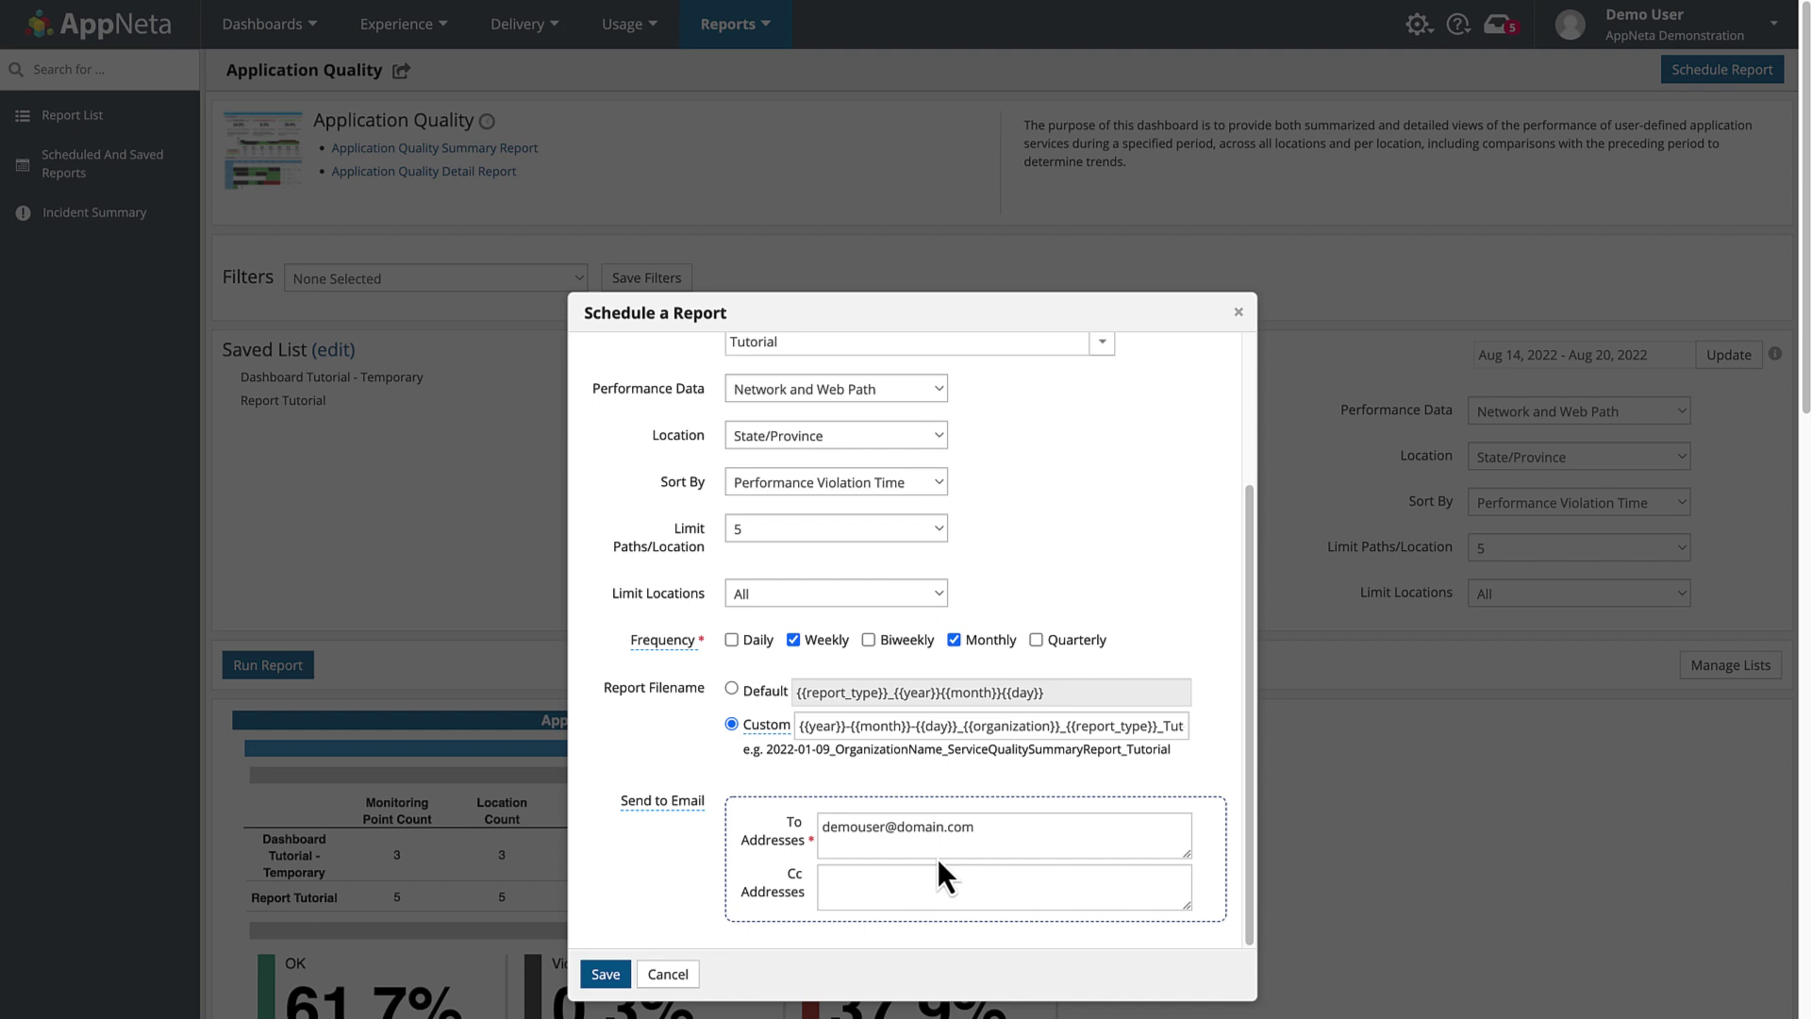
pyautogui.click(606, 974)
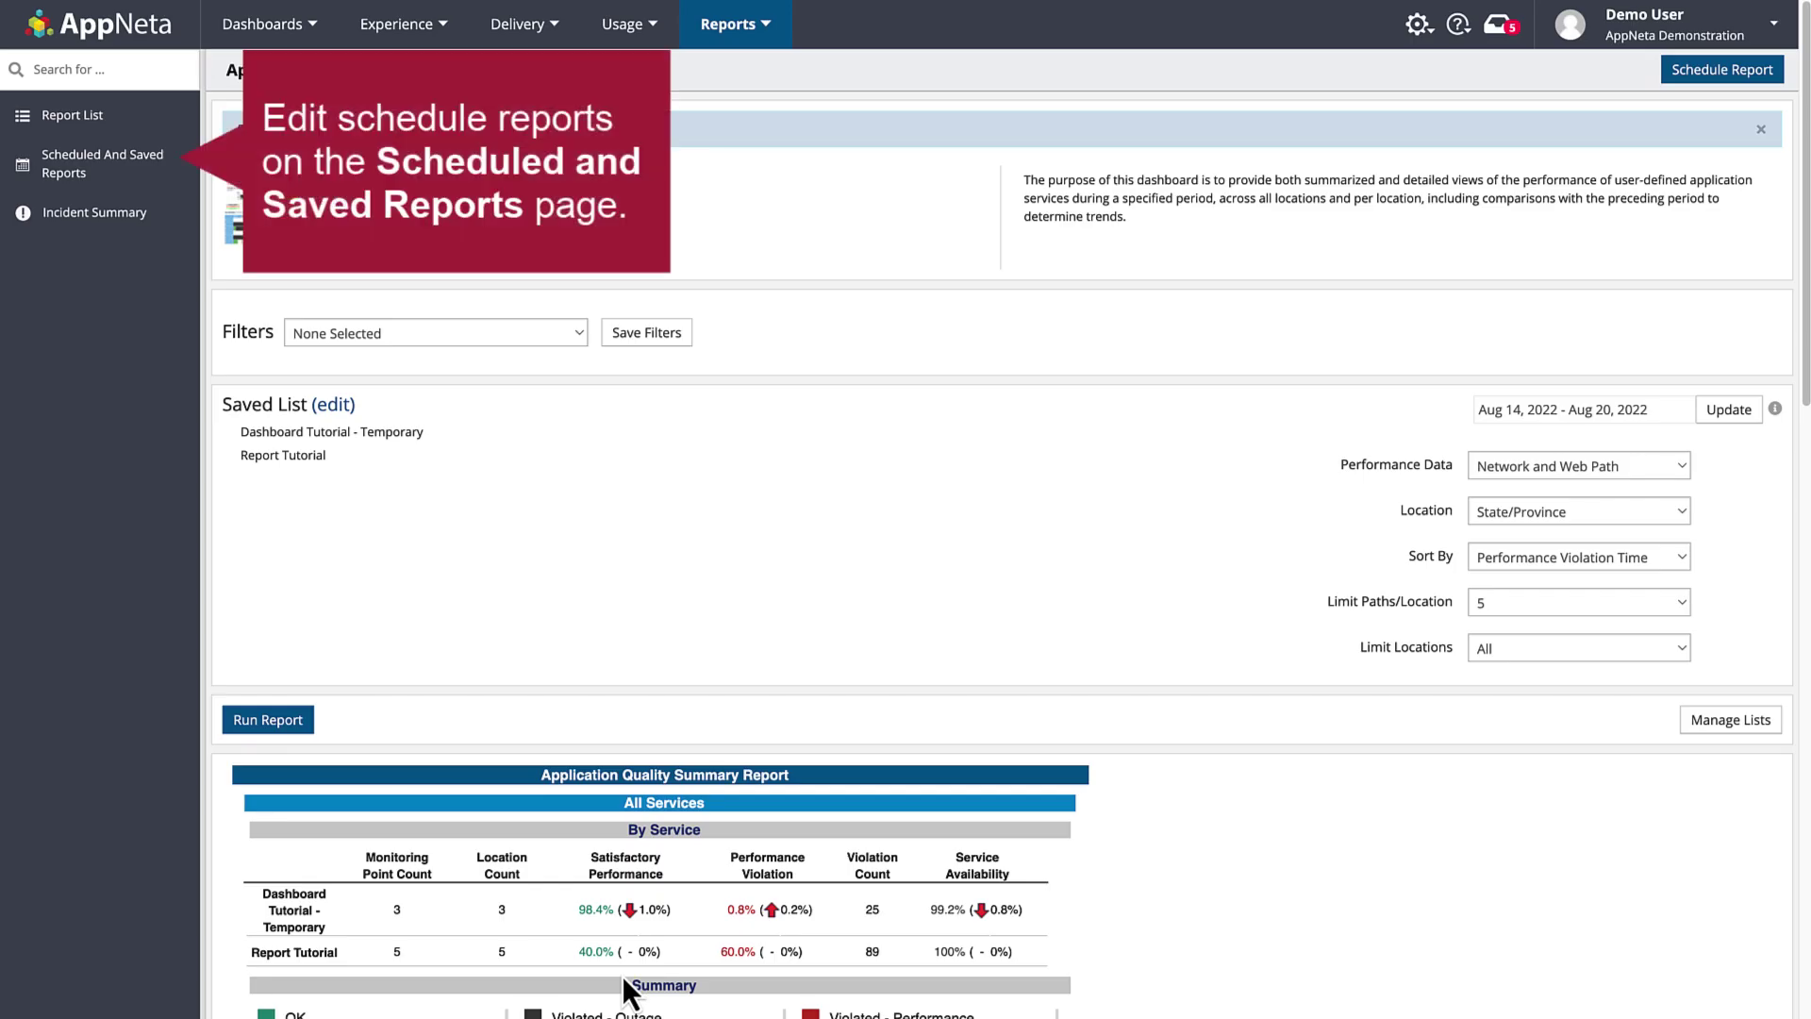